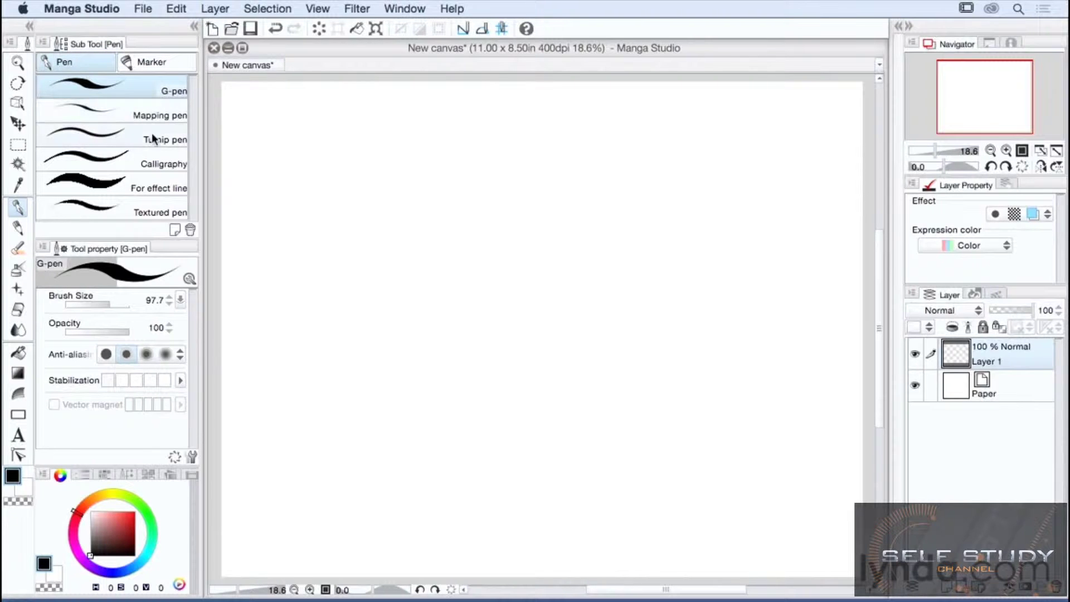
Draw a fan of eight tapered strokes with the For effect line pen, then clear them from the layer
{"action": "left_click", "coordinate": [152, 186]}
{"action": "left_click_drag", "start_coordinate": [278, 120], "coordinate": [340, 284]}
{"action": "left_click_drag", "start_coordinate": [317, 127], "coordinate": [382, 312]}
{"action": "left_click_drag", "start_coordinate": [370, 140], "coordinate": [430, 344]}
{"action": "left_click_drag", "start_coordinate": [414, 149], "coordinate": [460, 357]}
{"action": "left_click_drag", "start_coordinate": [476, 163], "coordinate": [489, 374]}
{"action": "left_click_drag", "start_coordinate": [539, 170], "coordinate": [514, 390]}
{"action": "left_click_drag", "start_coordinate": [611, 196], "coordinate": [545, 396]}
{"action": "left_click_drag", "start_coordinate": [688, 244], "coordinate": [574, 425]}
{"action": "left_click", "coordinate": [319, 29]}
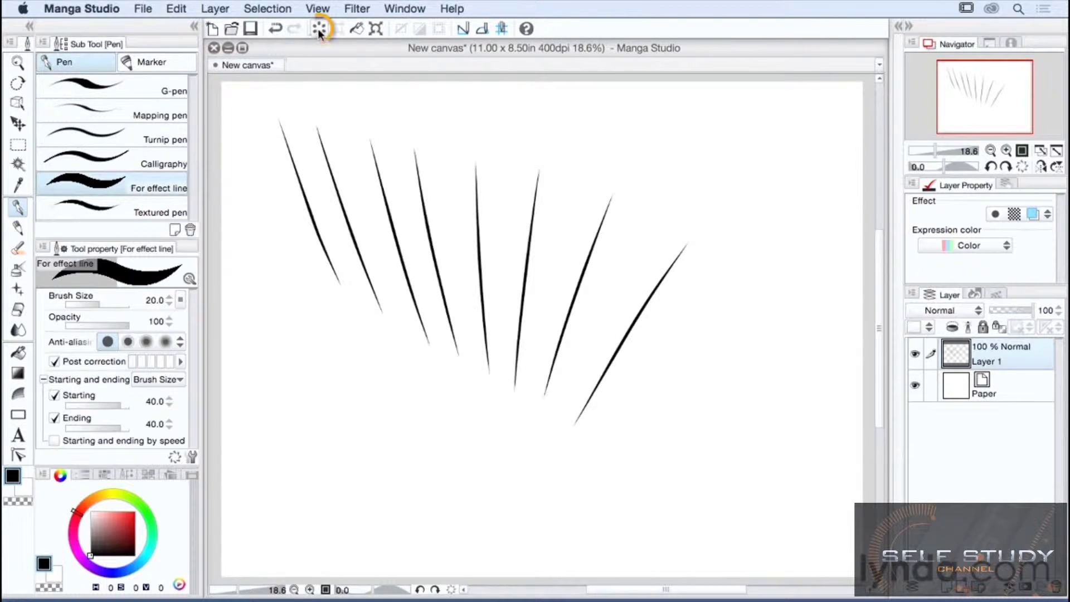
Compare the Milli pen, Felt pen and Fill-in-mono pen markers with one long diagonal stroke each, and clear the layer
{"action": "left_click", "coordinate": [159, 66]}
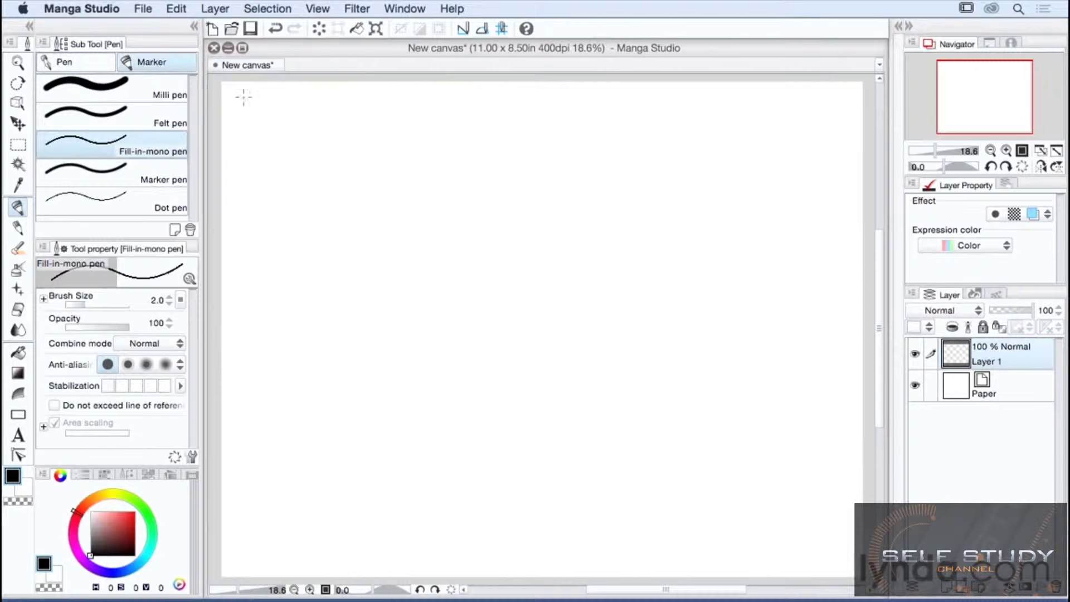
{"action": "left_click", "coordinate": [166, 87]}
{"action": "left_click_drag", "start_coordinate": [248, 122], "coordinate": [358, 478]}
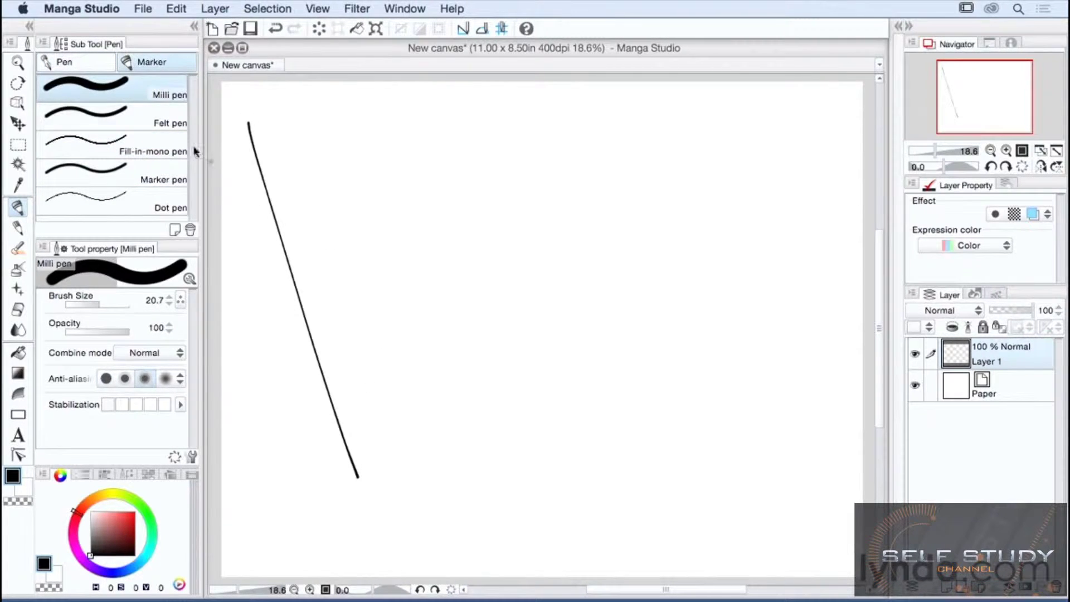
{"action": "left_click", "coordinate": [161, 116]}
{"action": "left_click_drag", "start_coordinate": [282, 120], "coordinate": [393, 456]}
{"action": "left_click", "coordinate": [150, 143]}
{"action": "left_click_drag", "start_coordinate": [348, 139], "coordinate": [445, 440]}
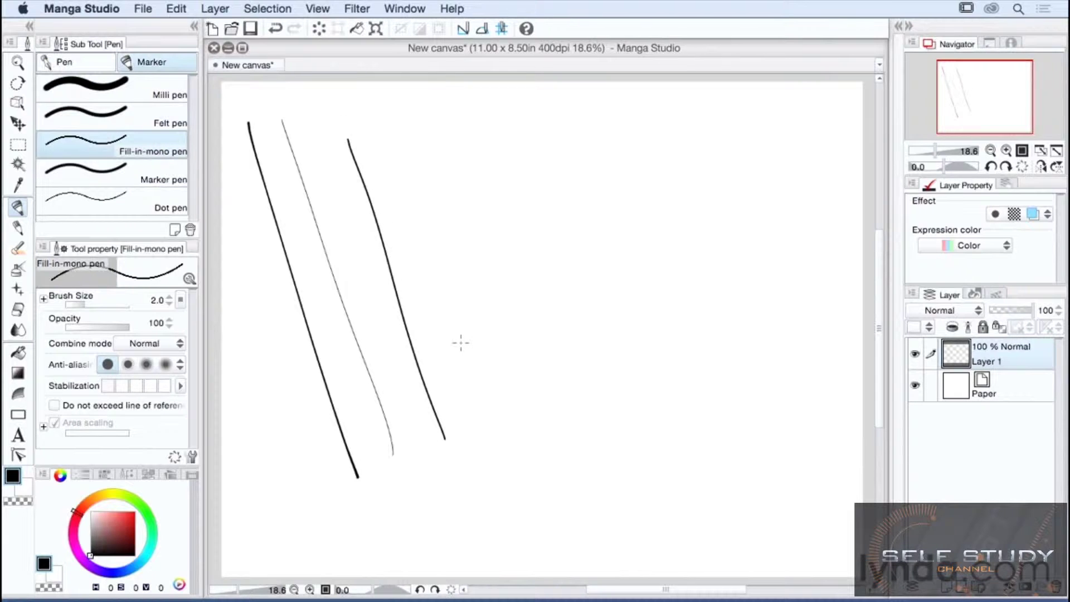
{"action": "left_click", "coordinate": [319, 29]}
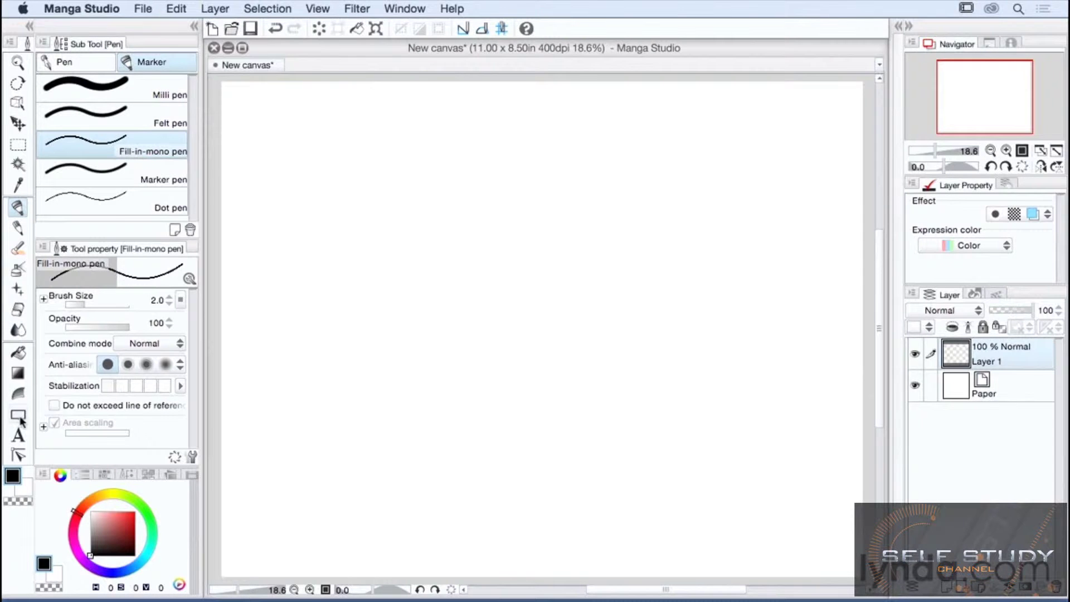
Examine the Figure tool's Frame, Ruler and Direct draw groups and the properties of the Rectangle sub tool
{"action": "left_click", "coordinate": [20, 418]}
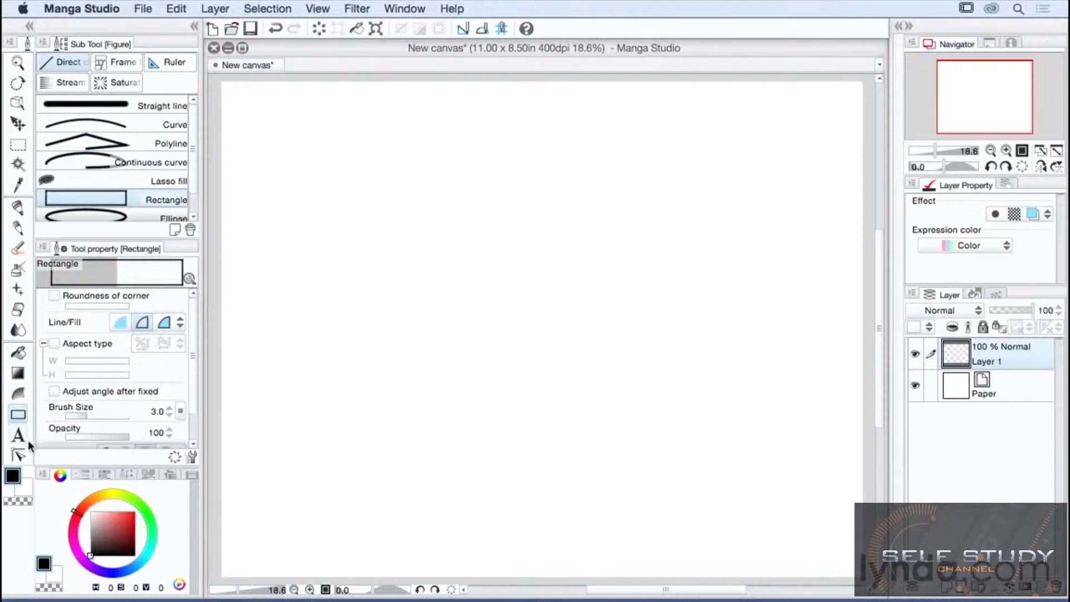
{"action": "left_click", "coordinate": [121, 61]}
{"action": "left_click", "coordinate": [171, 62]}
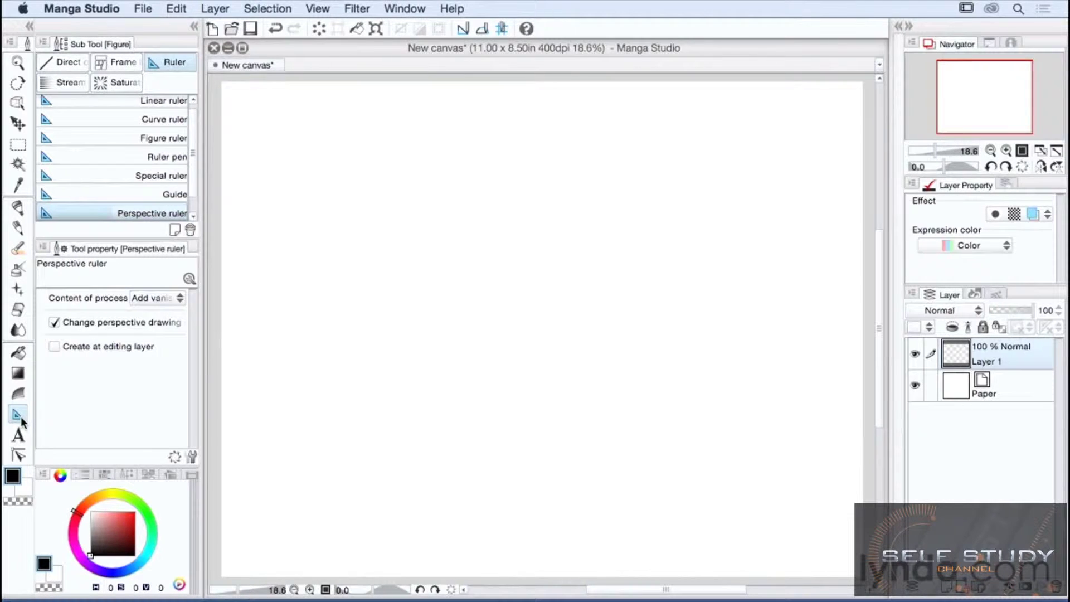
{"action": "left_click", "coordinate": [68, 61]}
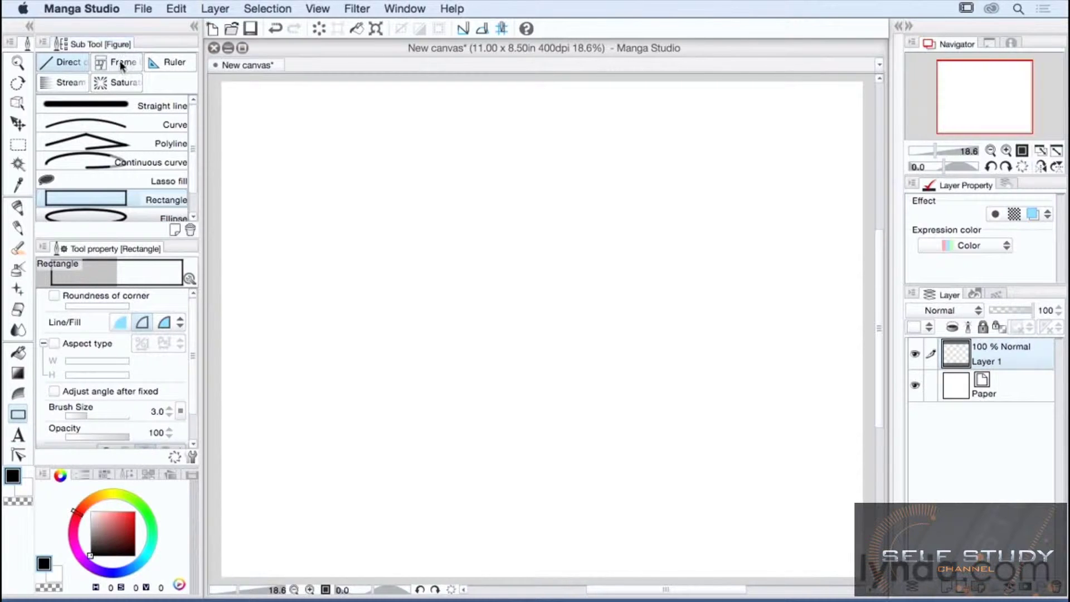
{"action": "scroll", "coordinate": [192, 151], "scroll_direction": "down", "scroll_amount": 2}
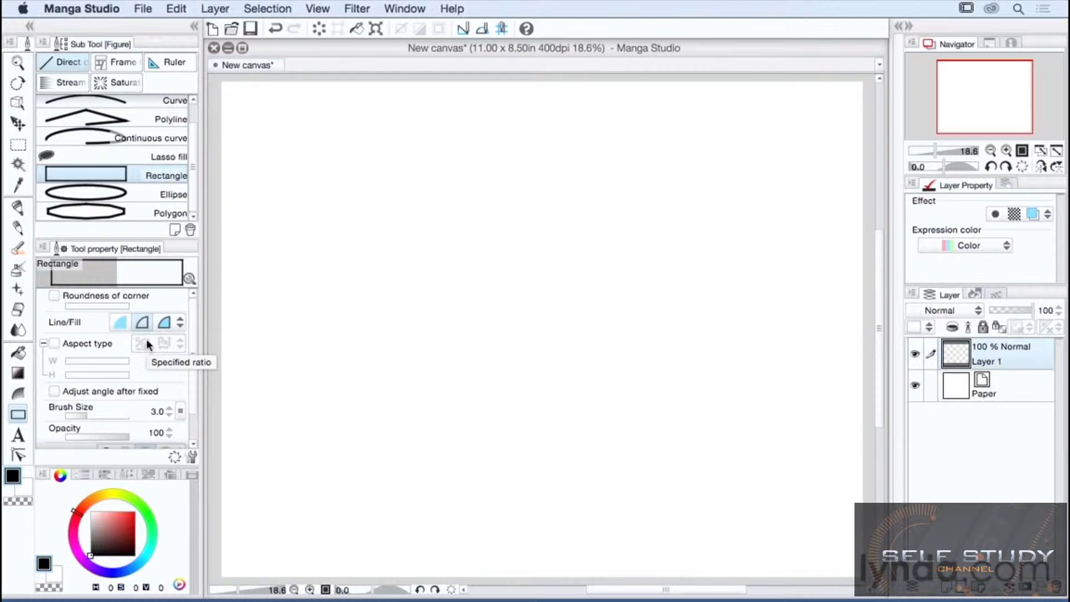
{"action": "scroll", "coordinate": [192, 387], "scroll_direction": "down", "scroll_amount": 2}
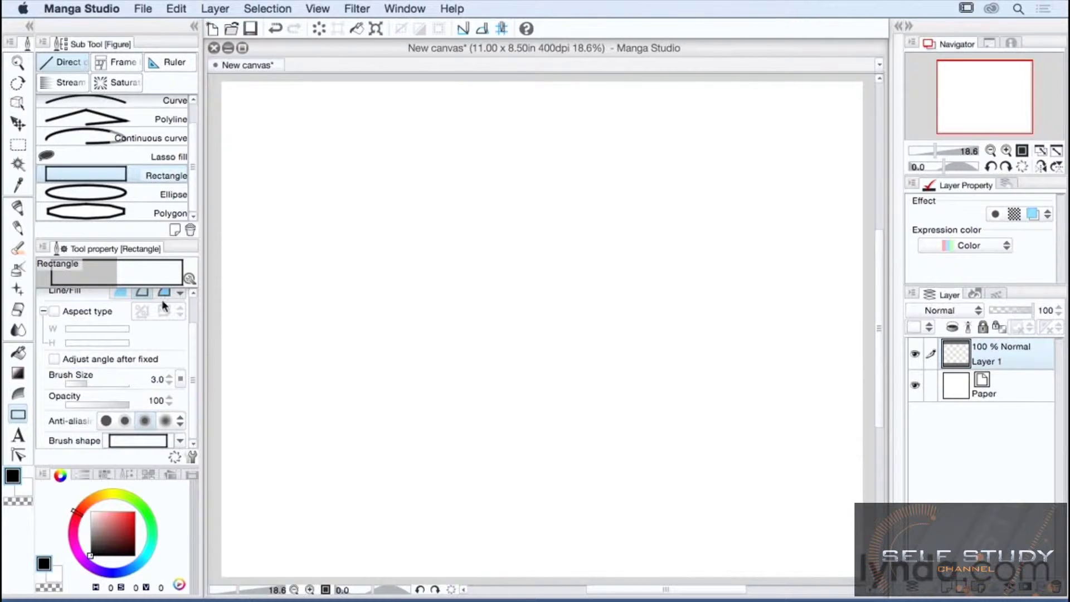
{"action": "scroll", "coordinate": [195, 373], "scroll_direction": "up", "scroll_amount": 2}
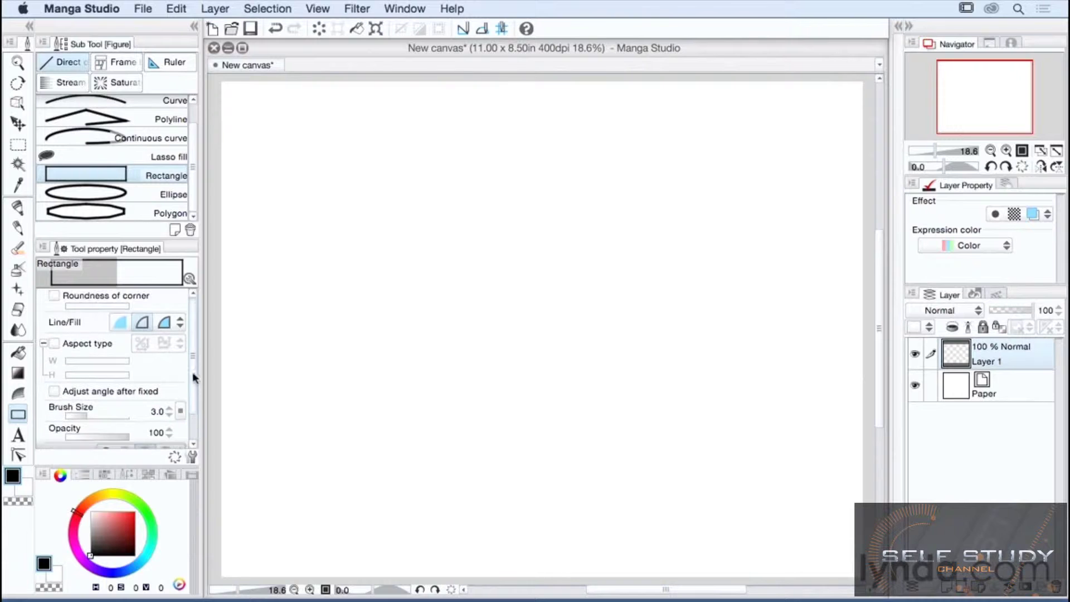
Set the Fill-in-mono pen's brush size to 8.0
{"action": "left_click", "coordinate": [17, 209]}
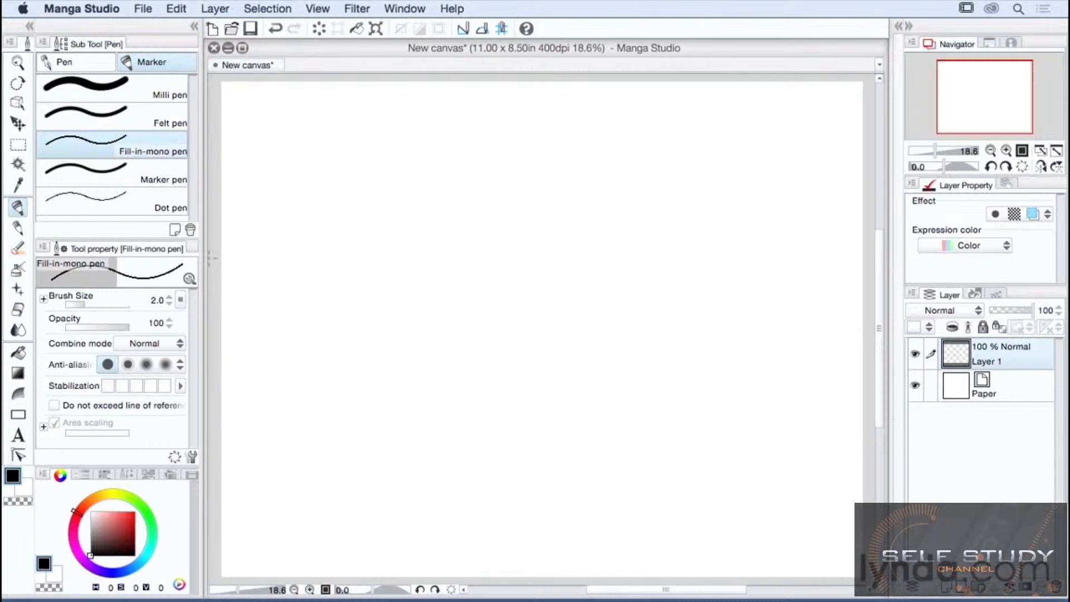
{"action": "mouse_move", "coordinate": [86, 304]}
{"action": "left_mouse_down"}
{"action": "mouse_move", "coordinate": [96, 304]}
{"action": "mouse_move", "coordinate": [71, 304]}
{"action": "left_mouse_up"}
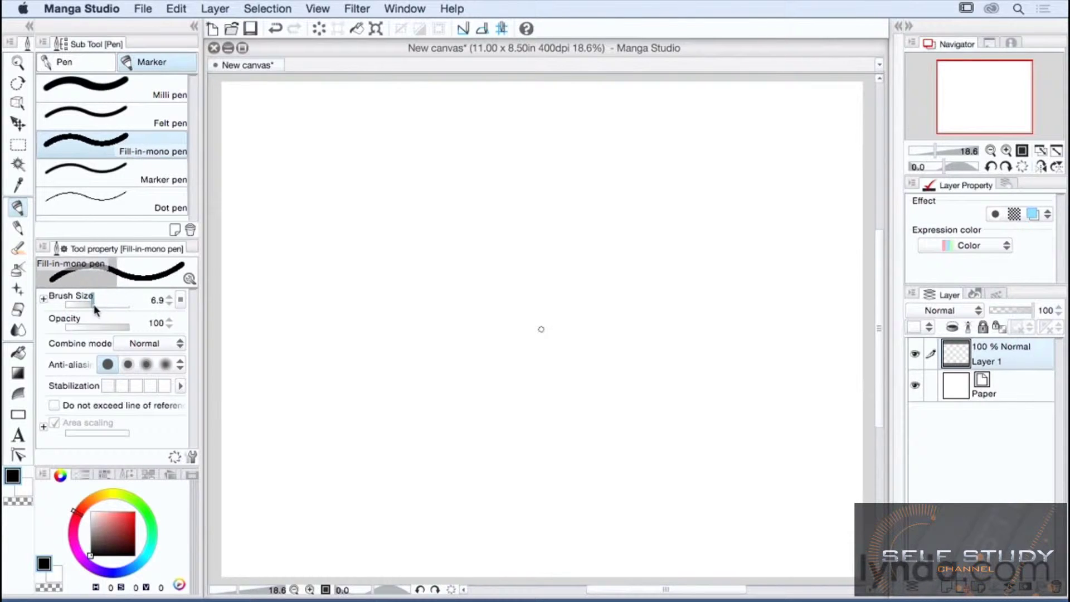
{"action": "left_click", "coordinate": [169, 304]}
{"action": "left_click", "coordinate": [169, 296]}
{"action": "left_click", "coordinate": [170, 302]}
{"action": "left_click", "coordinate": [170, 296]}
{"action": "left_click", "coordinate": [169, 296]}
{"action": "left_click", "coordinate": [169, 303]}
{"action": "left_click", "coordinate": [169, 297]}
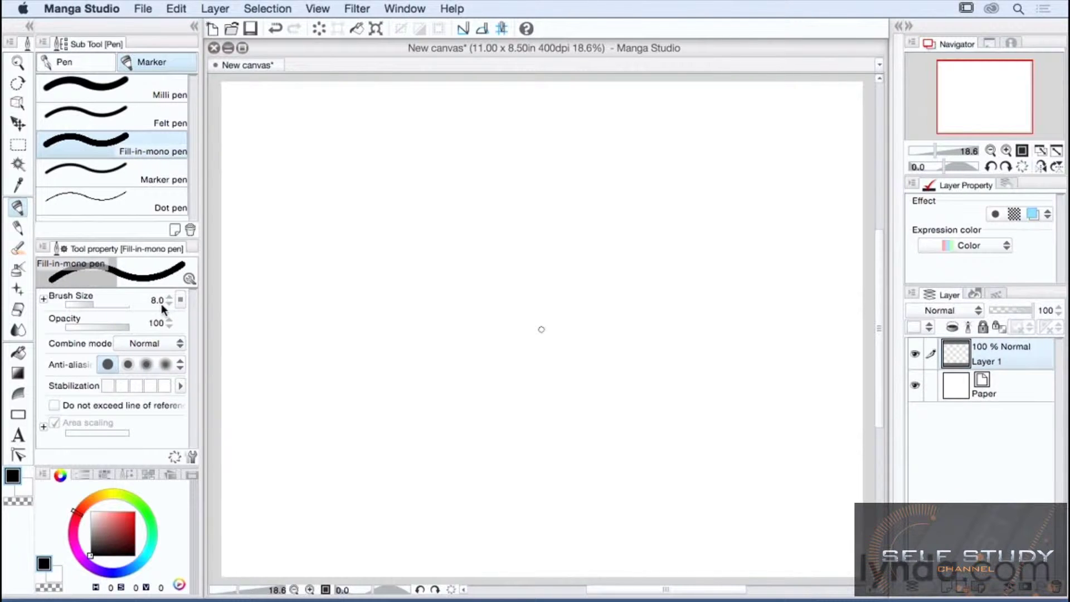
Set the Milli pen's brush size to 53.4 and draw a long, nearly vertical test stroke
{"action": "left_click", "coordinate": [157, 78]}
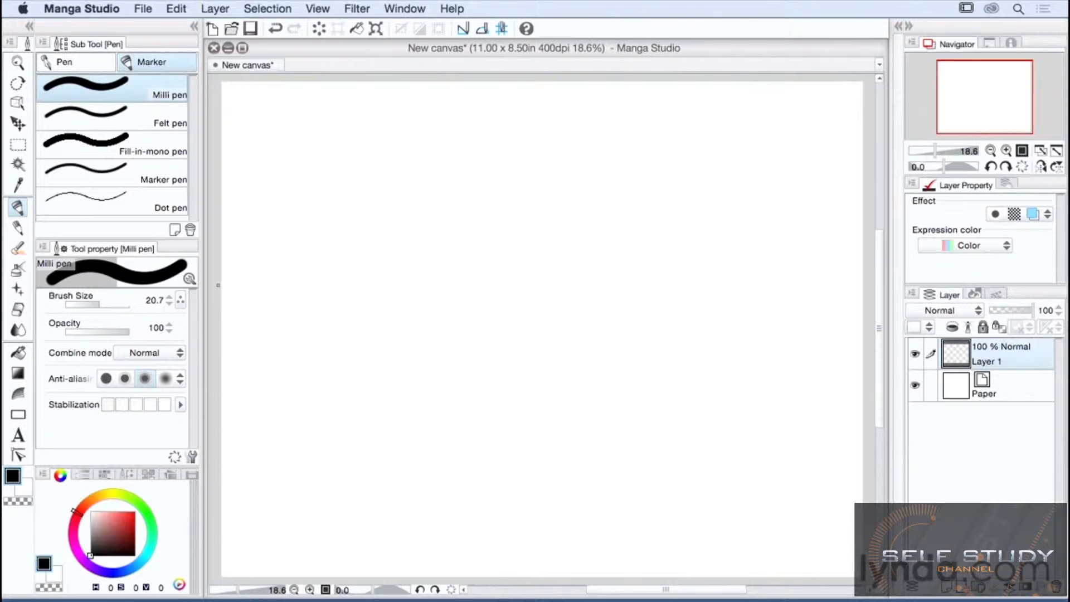
{"action": "left_click", "coordinate": [105, 303]}
{"action": "left_click_drag", "start_coordinate": [278, 121], "coordinate": [310, 444]}
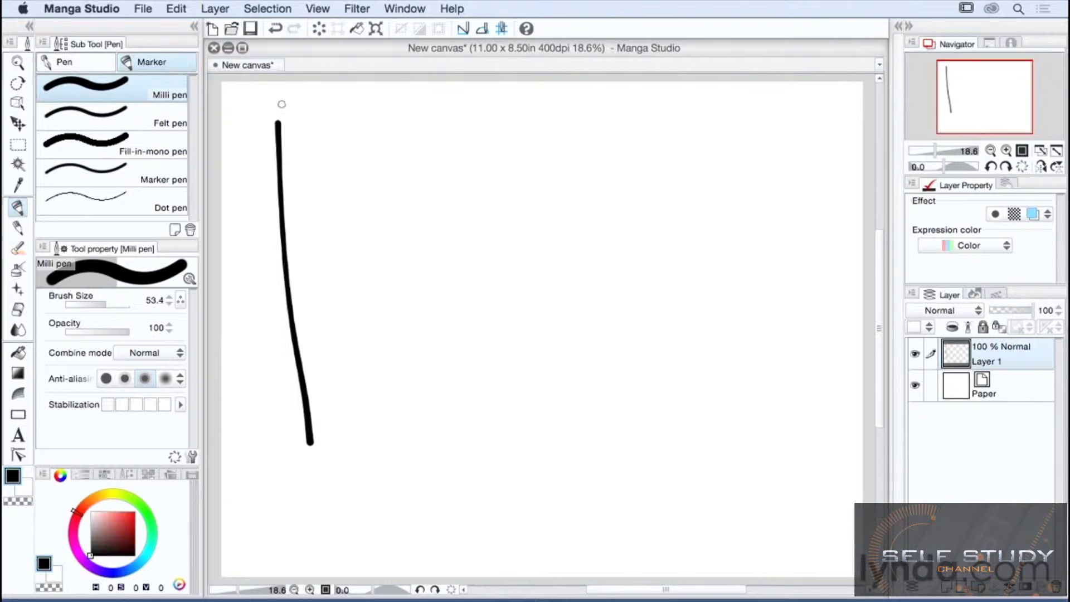
Lower the Milli pen's opacity to 25 and layer five overlapping strokes beside the black line
{"action": "left_click", "coordinate": [83, 330]}
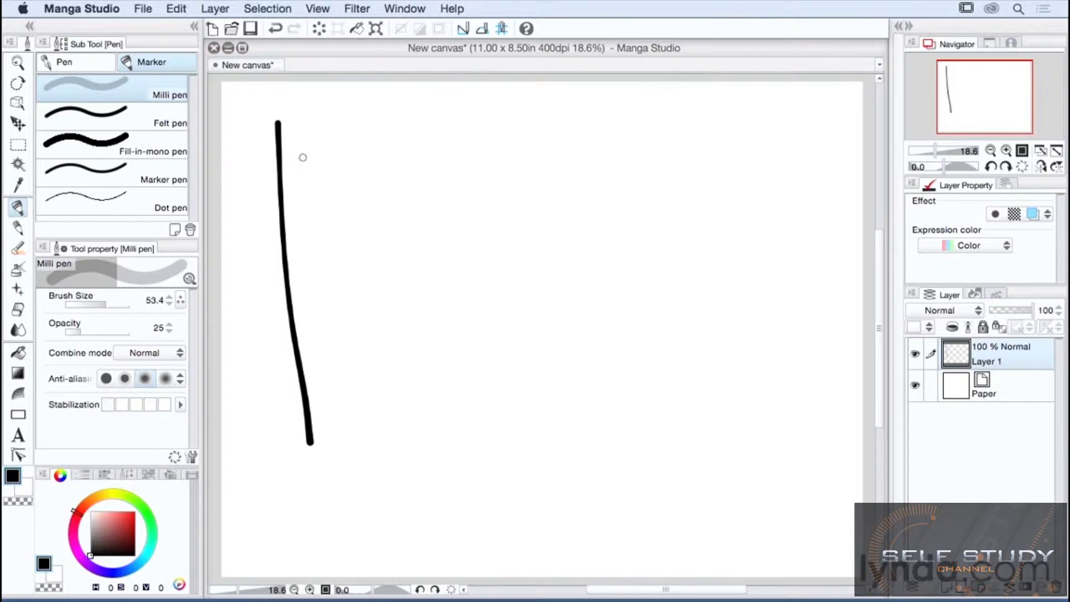
{"action": "left_click_drag", "start_coordinate": [304, 119], "coordinate": [353, 437]}
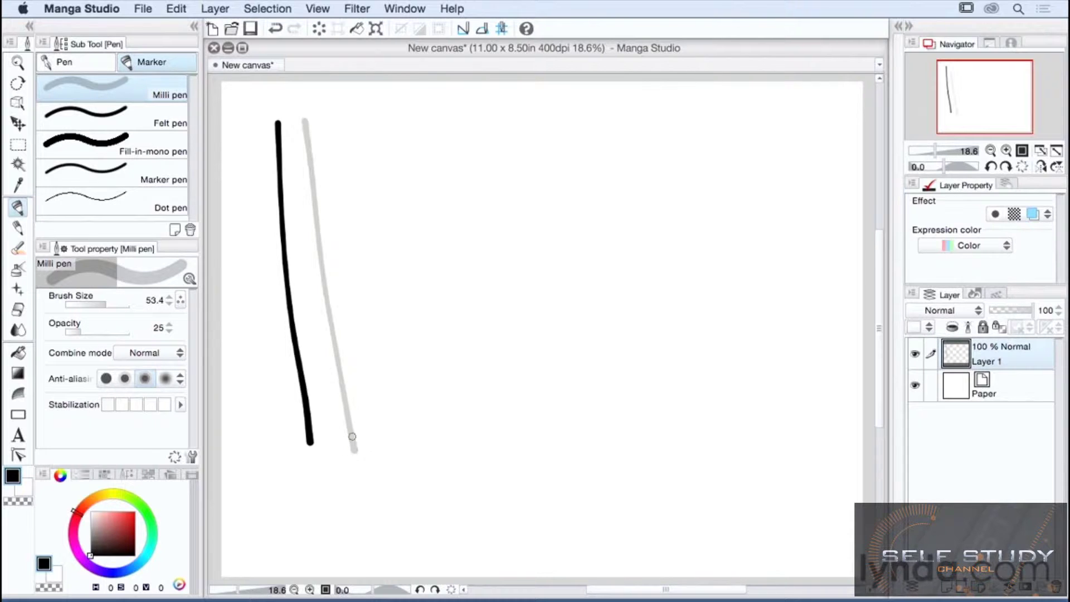
{"action": "left_click_drag", "start_coordinate": [306, 120], "coordinate": [353, 458]}
{"action": "left_click_drag", "start_coordinate": [306, 120], "coordinate": [354, 462]}
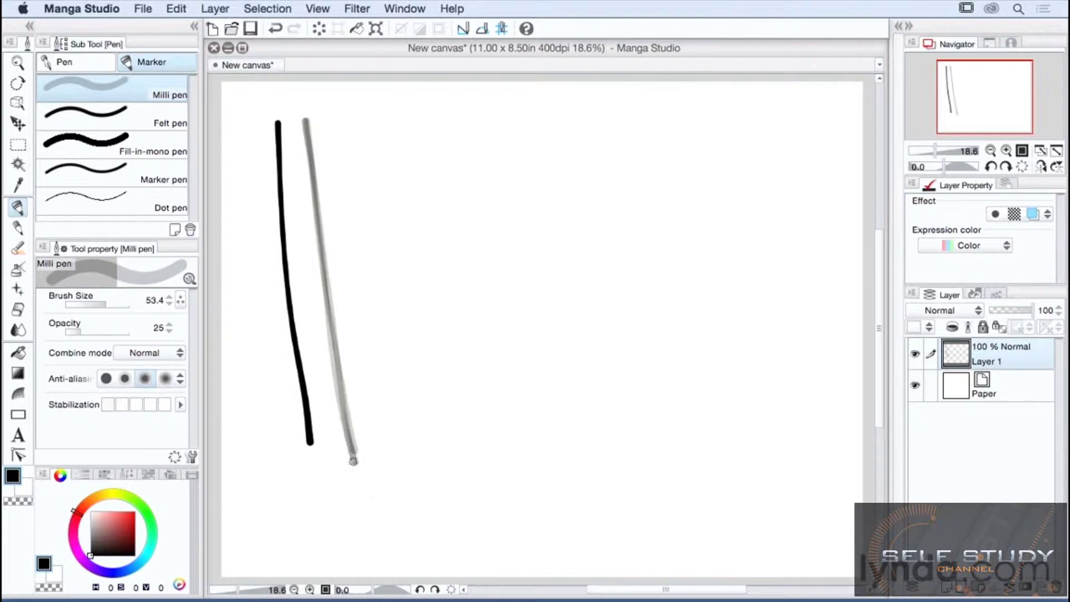
{"action": "left_click_drag", "start_coordinate": [305, 121], "coordinate": [356, 466]}
{"action": "left_click_drag", "start_coordinate": [305, 121], "coordinate": [351, 459]}
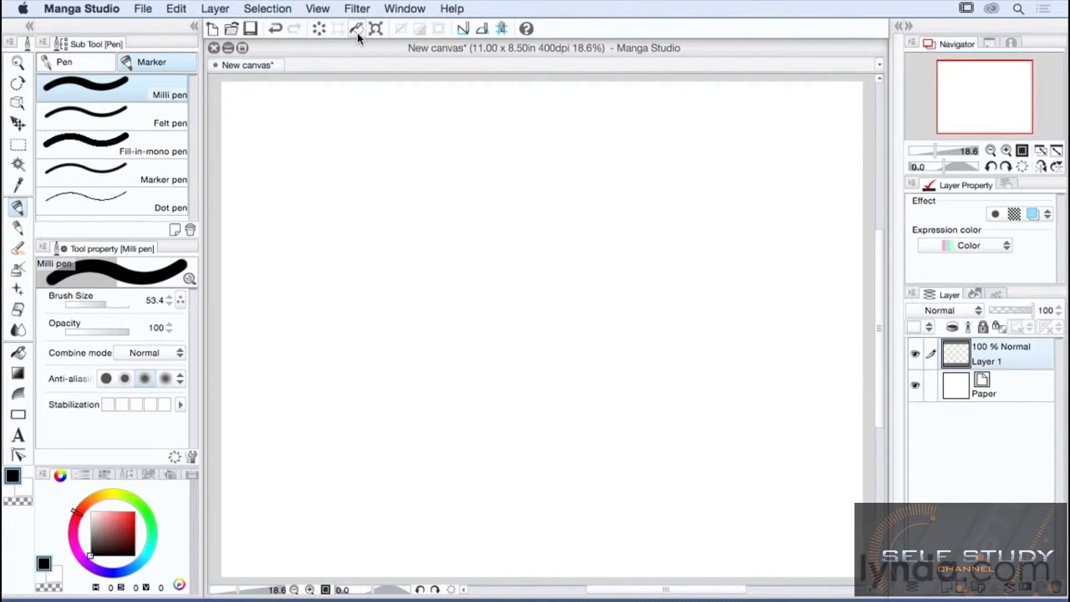
Draw a stroke without stabilization, set the Milli pen's Stabilization to its highest level and draw a second stroke beside it
{"action": "left_click_drag", "start_coordinate": [271, 116], "coordinate": [315, 253]}
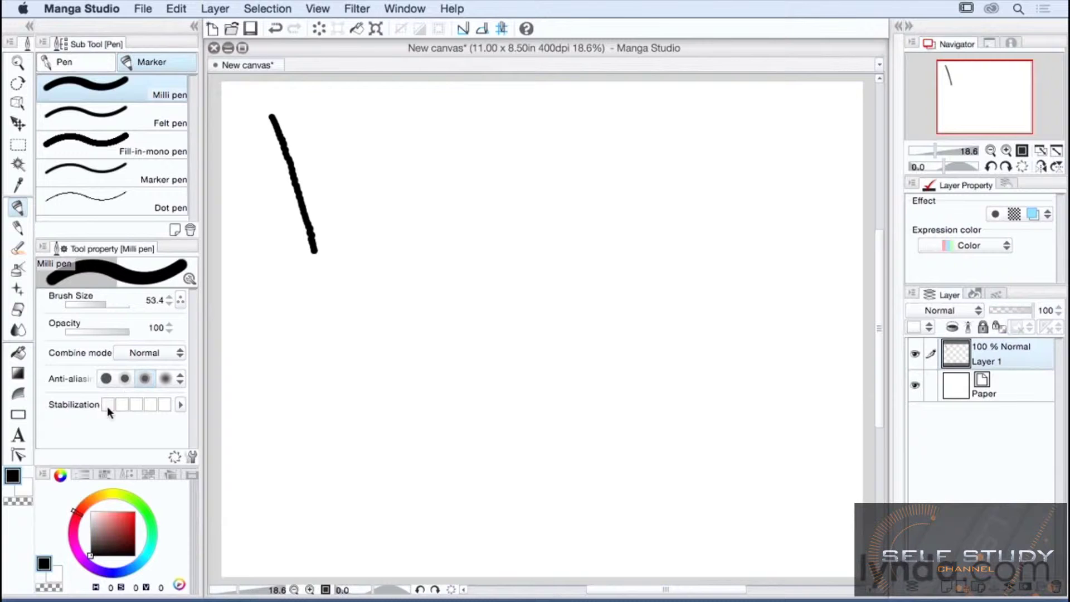
{"action": "left_click", "coordinate": [163, 404]}
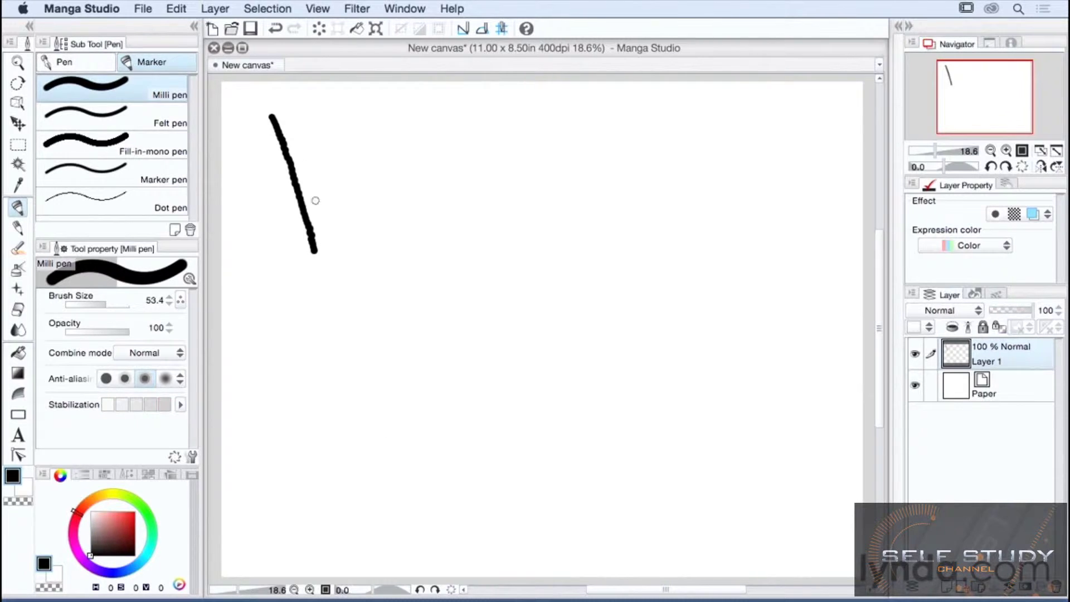
{"action": "left_click_drag", "start_coordinate": [312, 112], "coordinate": [340, 250]}
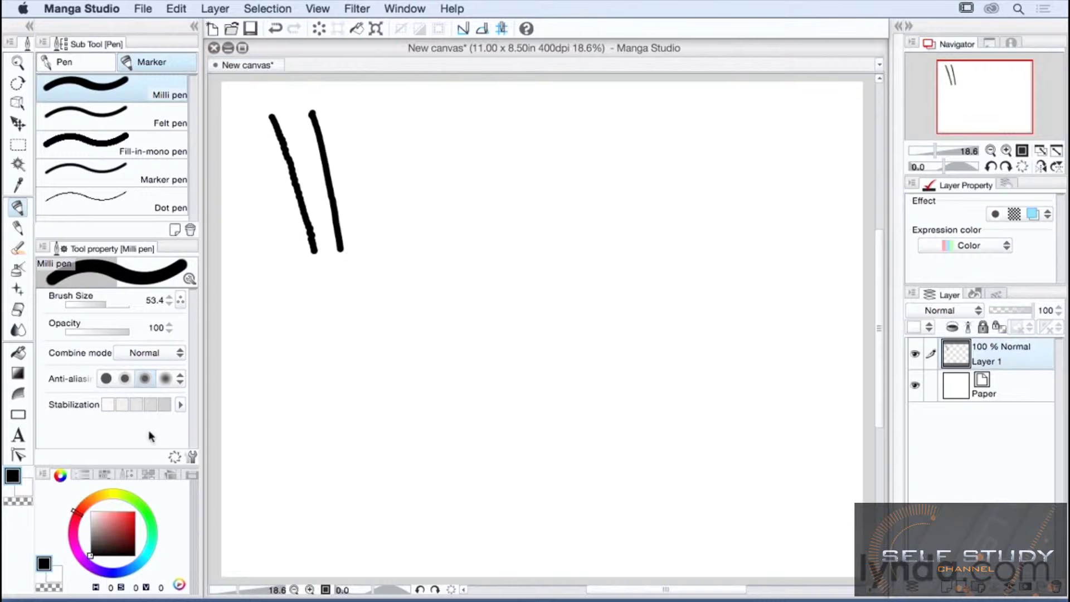
Show Stabilization as a slider set to 100, test it with a longer third stroke and clear the layer
{"action": "right_click", "coordinate": [163, 405]}
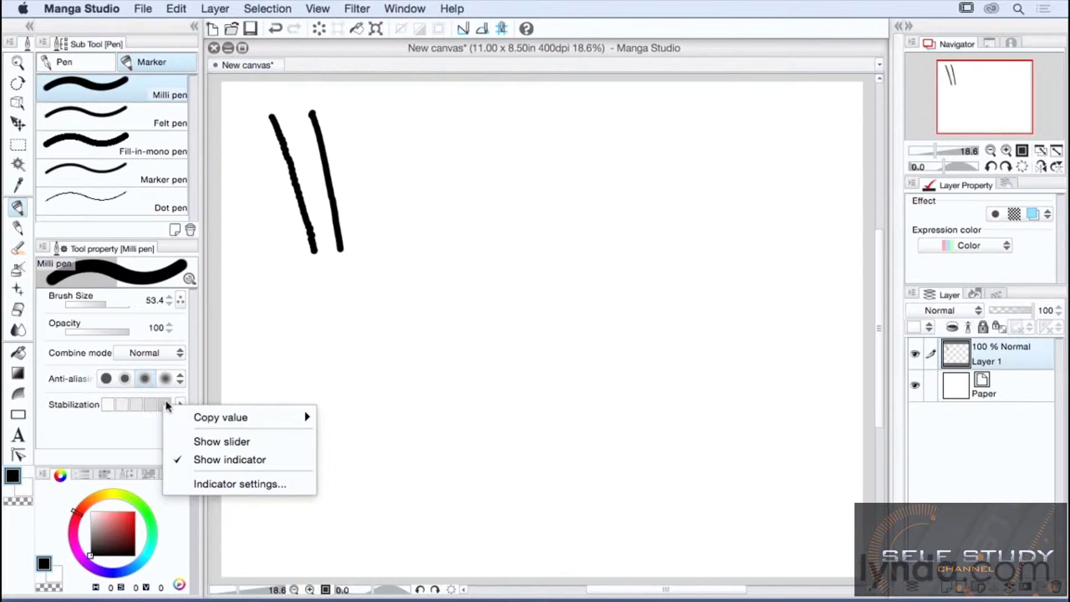
{"action": "left_click", "coordinate": [247, 442]}
{"action": "mouse_move", "coordinate": [111, 411]}
{"action": "left_mouse_down"}
{"action": "mouse_move", "coordinate": [128, 417]}
{"action": "mouse_move", "coordinate": [222, 371]}
{"action": "left_mouse_up"}
{"action": "left_click_drag", "start_coordinate": [357, 112], "coordinate": [380, 365]}
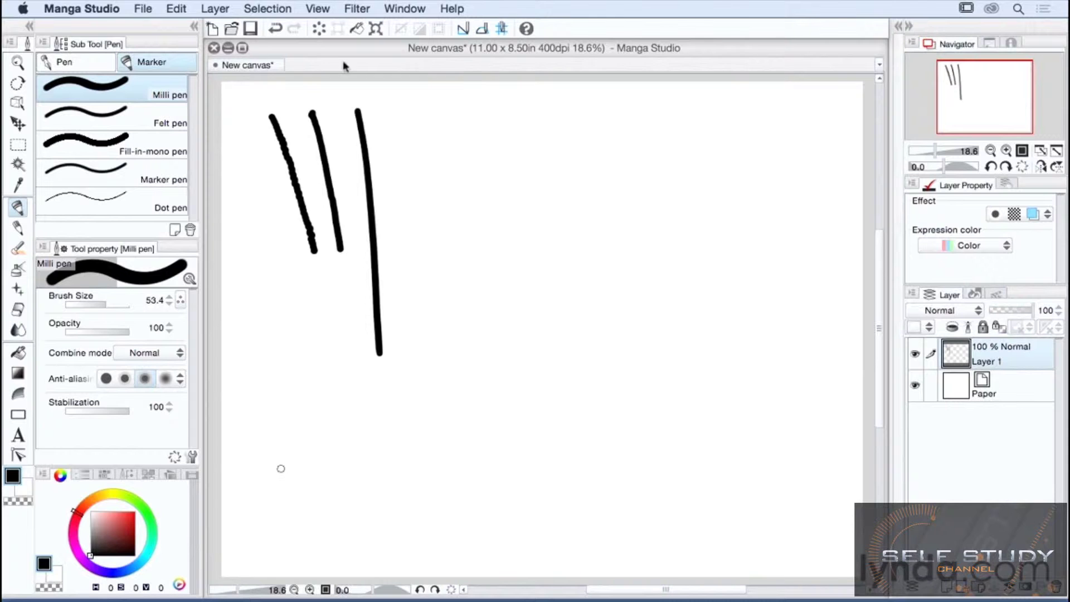
{"action": "left_click", "coordinate": [319, 28]}
Turn off Starting and Ending for the For effect line pen and draw a long vertical test stroke
{"action": "left_click", "coordinate": [78, 64]}
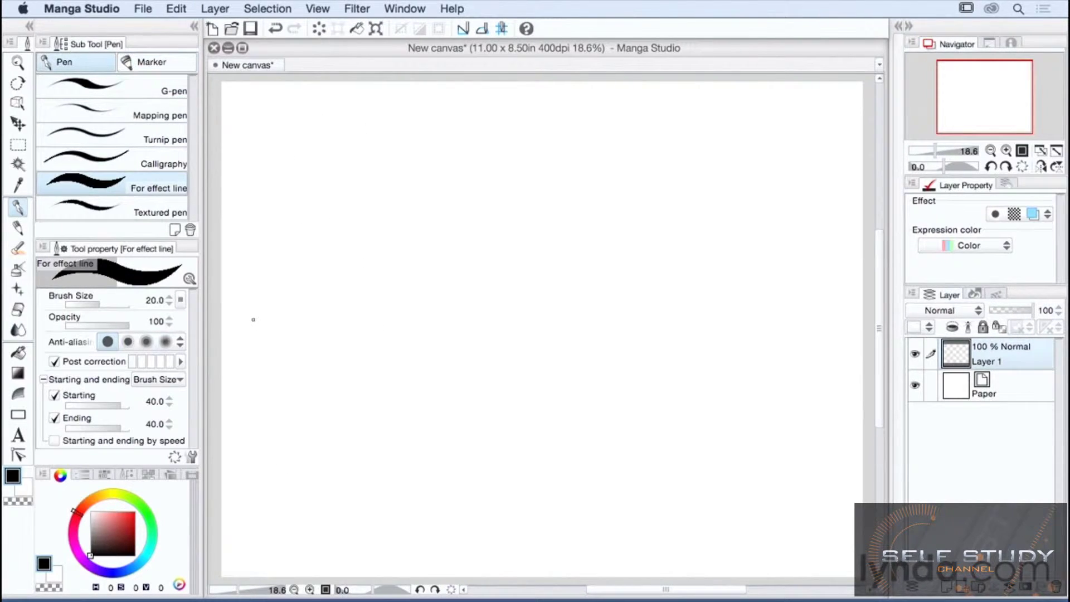
{"action": "left_click", "coordinate": [54, 395]}
{"action": "left_click", "coordinate": [54, 419]}
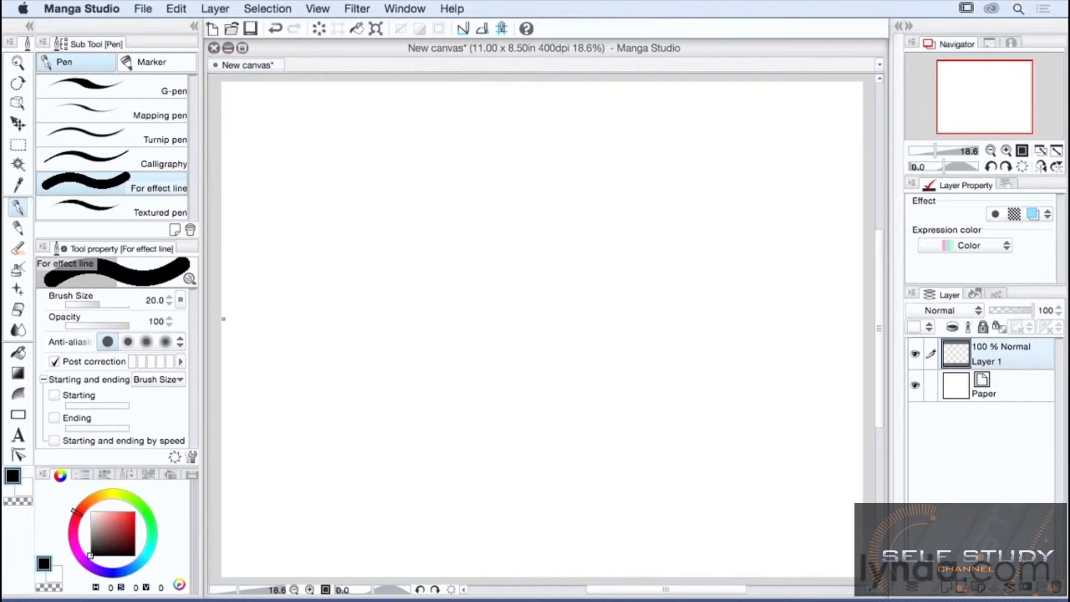
{"action": "left_click_drag", "start_coordinate": [292, 109], "coordinate": [301, 359]}
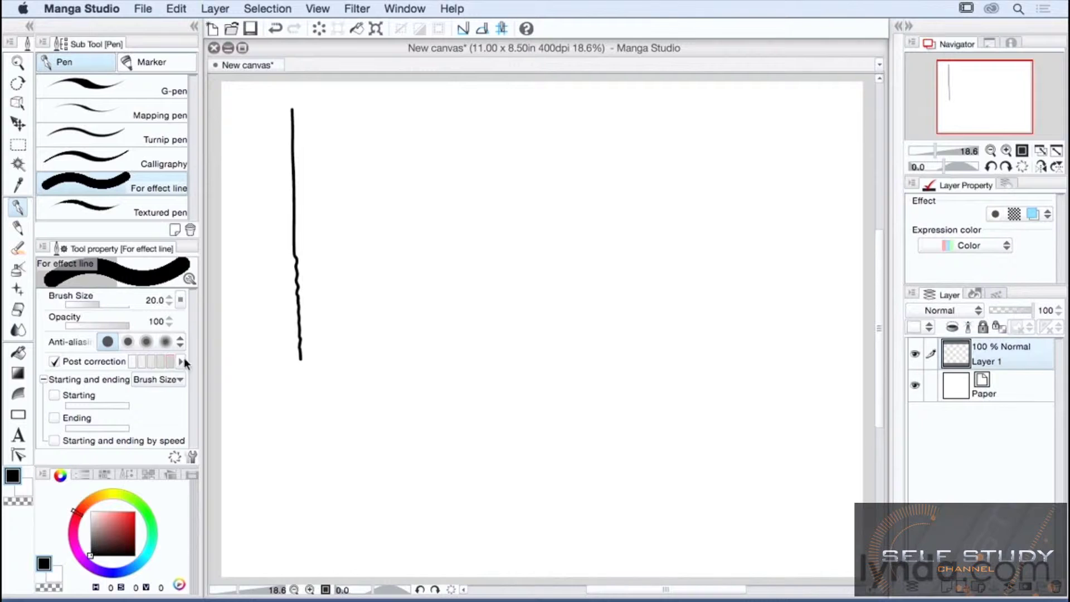
Test high Post correction with a second vertical stroke, and a third one with the setting shown as a slider at 100
{"action": "left_click_drag", "start_coordinate": [341, 109], "coordinate": [340, 303]}
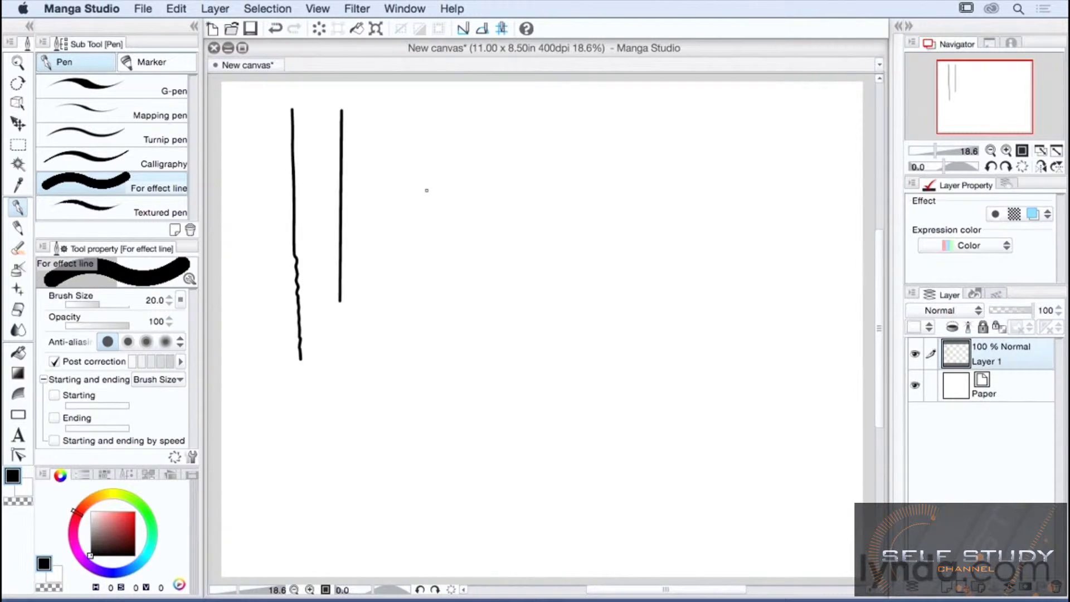
{"action": "right_click", "coordinate": [166, 360]}
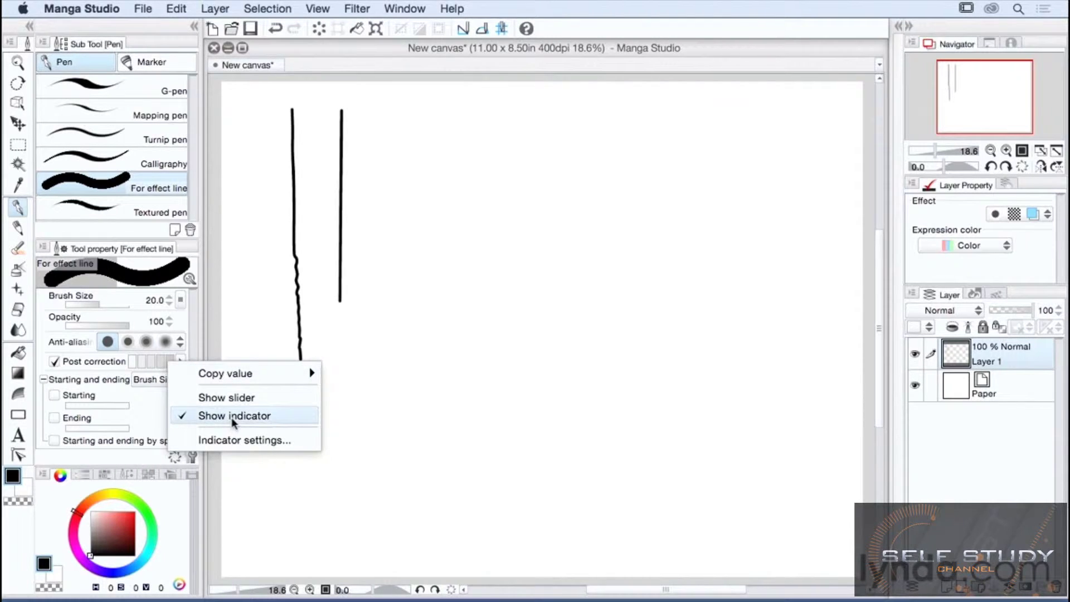
{"action": "left_click", "coordinate": [237, 398]}
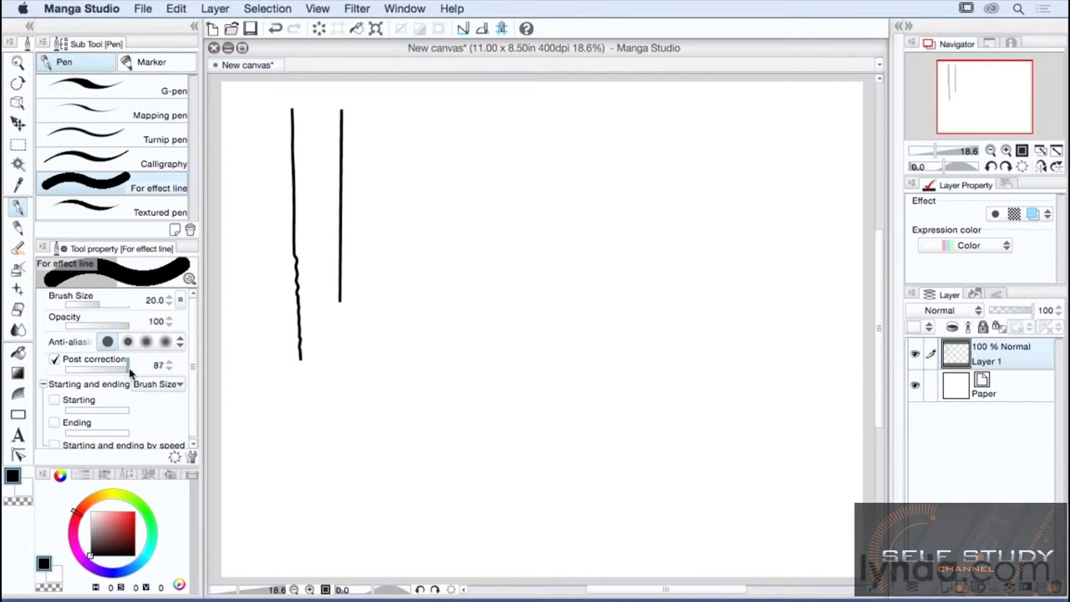
{"action": "left_click_drag", "start_coordinate": [367, 114], "coordinate": [361, 320]}
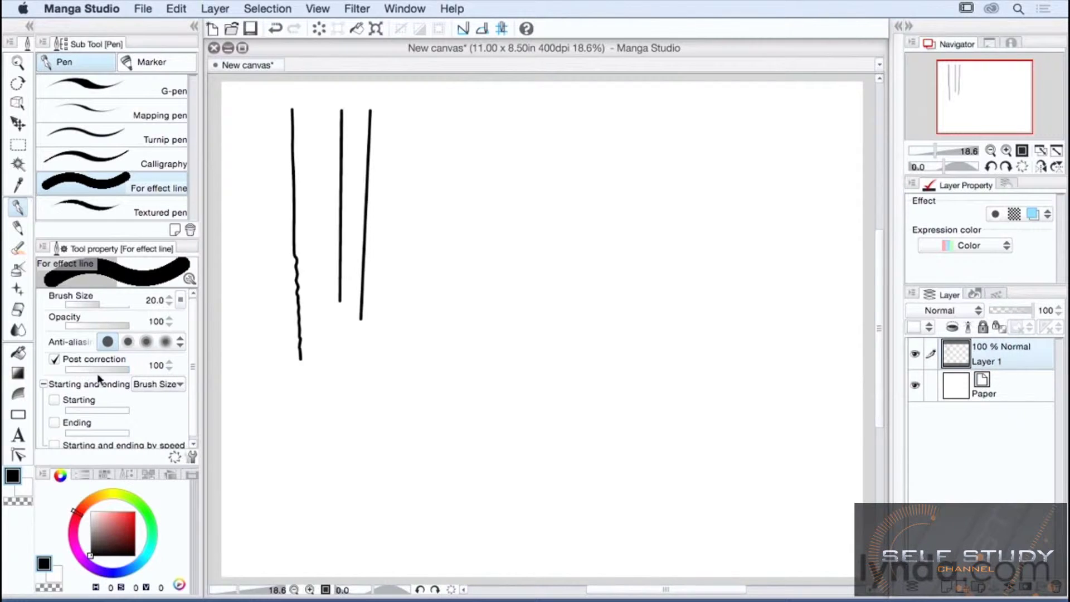
Draw a short vertical stroke, reduce Post correction to 6 and draw another stroke beside it for comparison
{"action": "left_click_drag", "start_coordinate": [398, 114], "coordinate": [399, 156]}
{"action": "left_click_drag", "start_coordinate": [128, 369], "coordinate": [86, 369]}
{"action": "left_click", "coordinate": [96, 368]}
{"action": "left_click_drag", "start_coordinate": [418, 115], "coordinate": [423, 211]}
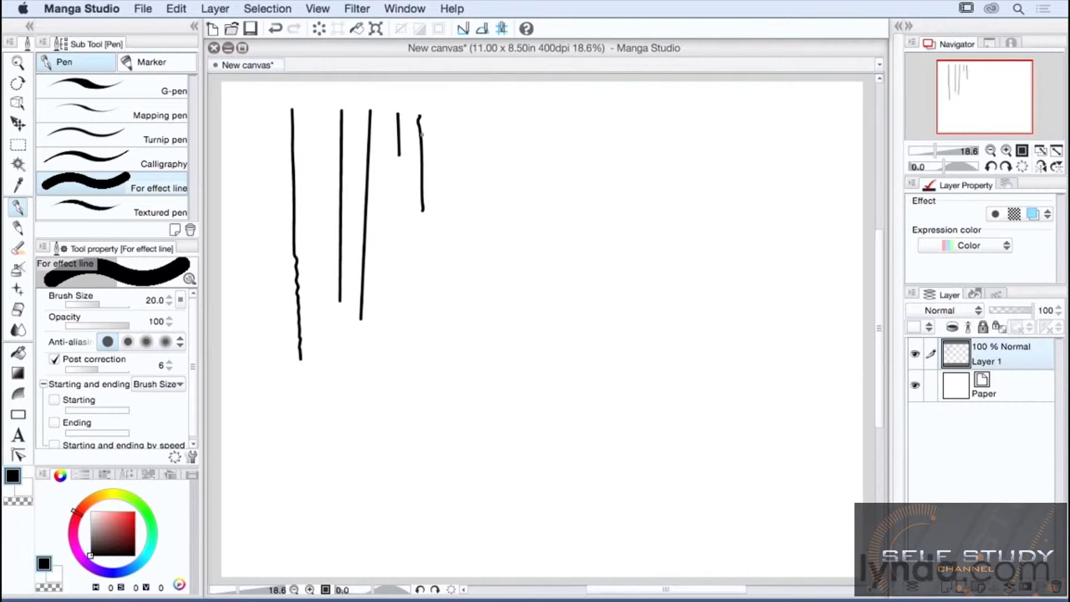
Choose the Continuous curve figure sub tool and clear the test strokes from the layer
{"action": "left_click", "coordinate": [19, 415]}
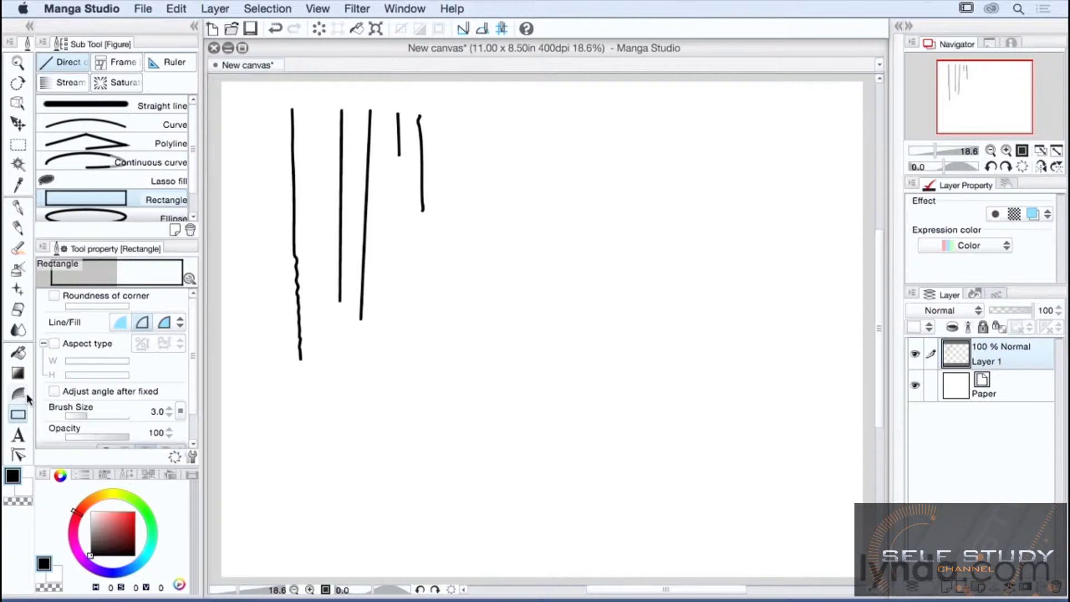
{"action": "left_click", "coordinate": [156, 162]}
{"action": "left_click", "coordinate": [319, 28]}
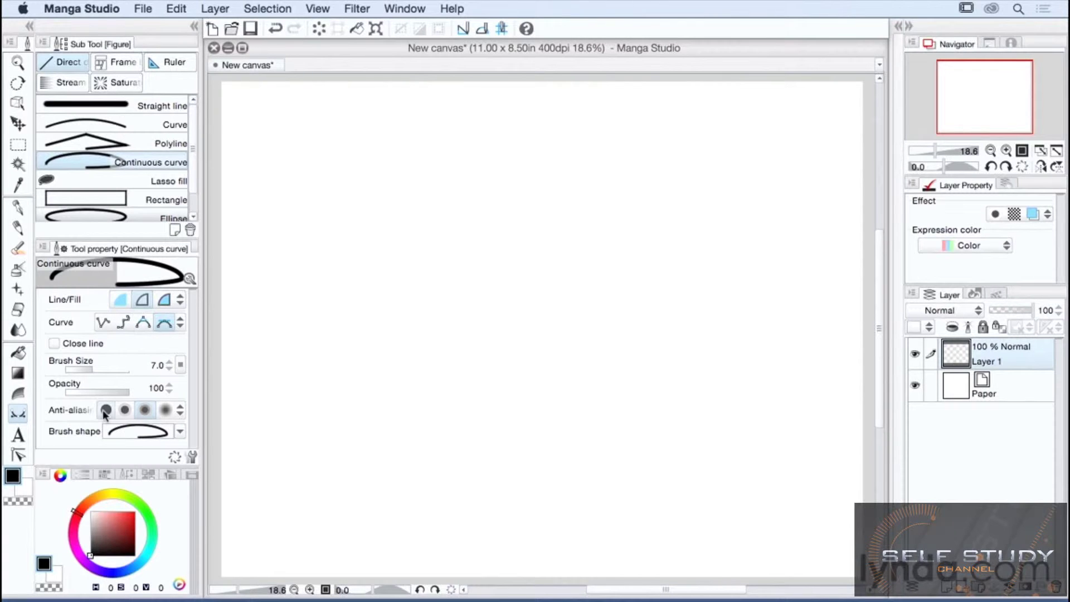
Set Curve to Straight line, draw an open five-point angular line around the canvas and remove it
{"action": "left_click", "coordinate": [181, 323]}
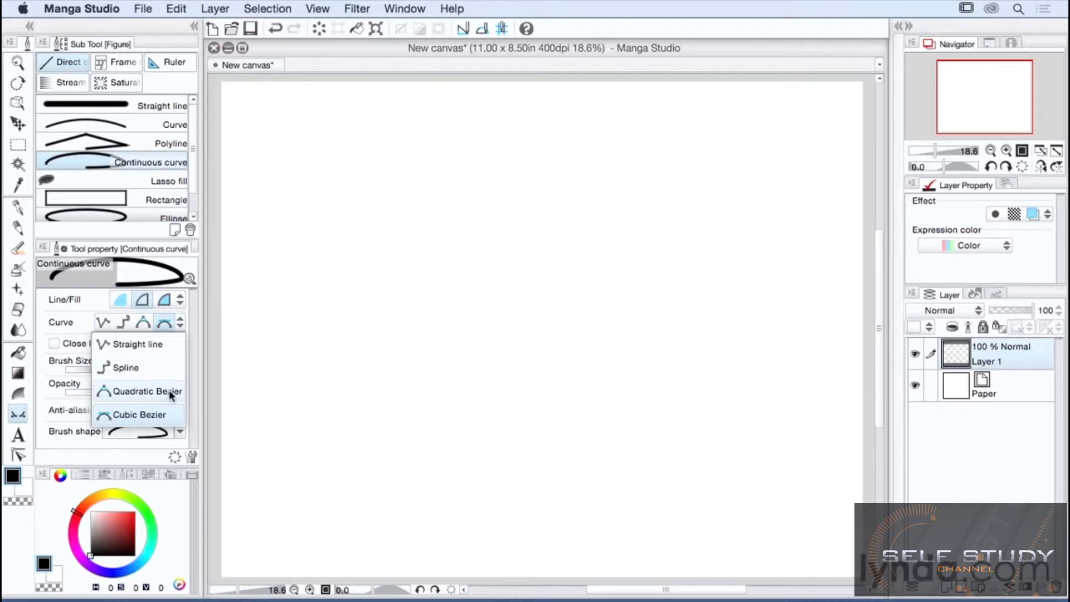
{"action": "left_click", "coordinate": [169, 344]}
{"action": "left_click", "coordinate": [325, 135]}
{"action": "left_click", "coordinate": [536, 113]}
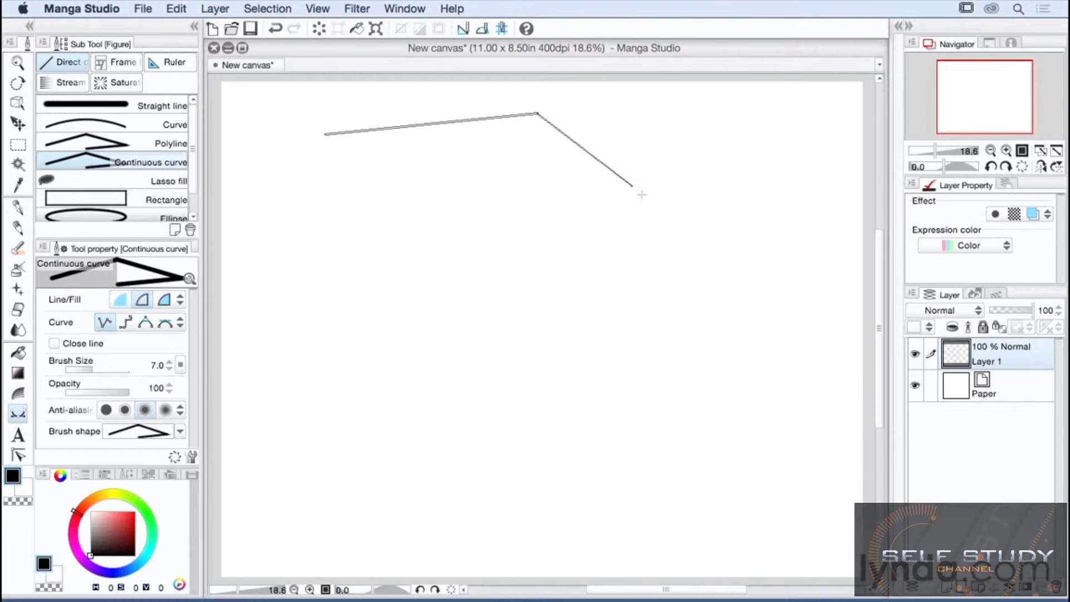
{"action": "left_click", "coordinate": [666, 214]}
{"action": "left_click", "coordinate": [576, 385]}
{"action": "double_click", "coordinate": [404, 455]}
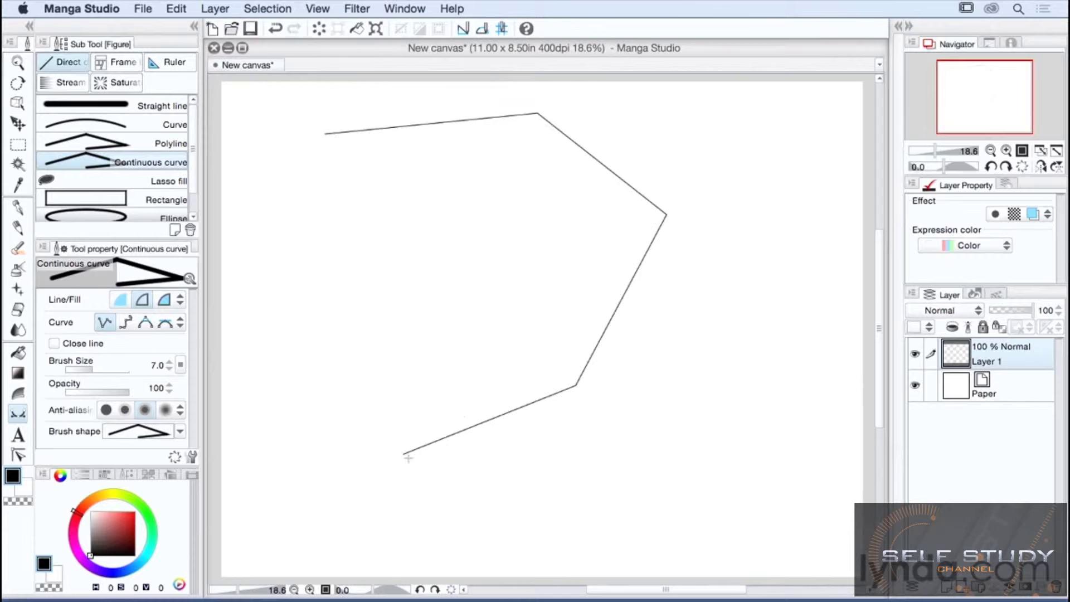
{"action": "key", "text": "ctrl+z"}
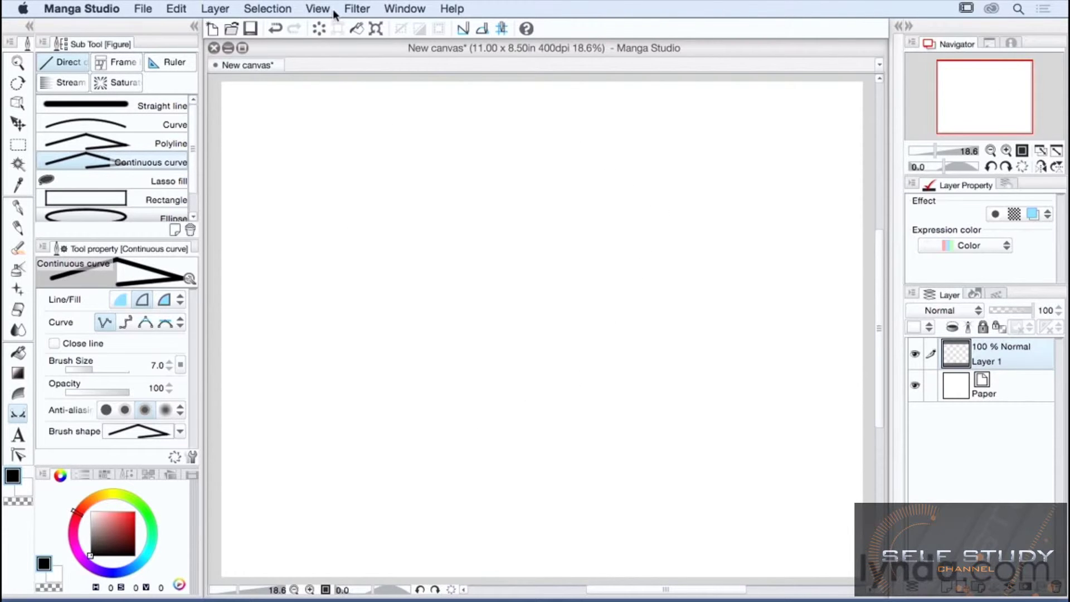
Set Curve to Spline, draw a large six-point arc bulging to the right and clear the layer
{"action": "left_click", "coordinate": [129, 324]}
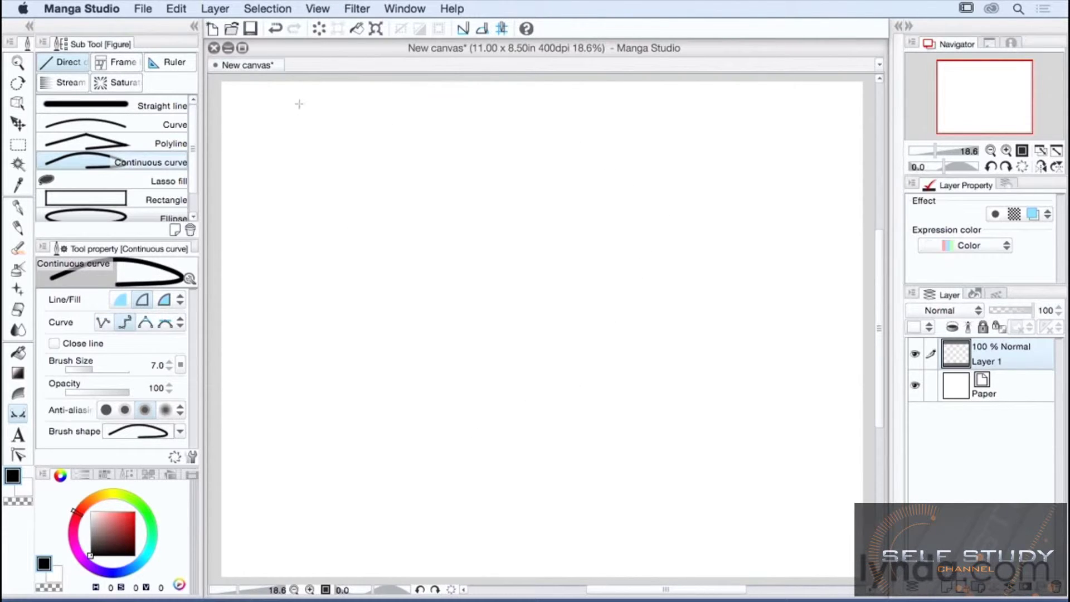
{"action": "left_click", "coordinate": [298, 121]}
{"action": "left_click", "coordinate": [495, 115]}
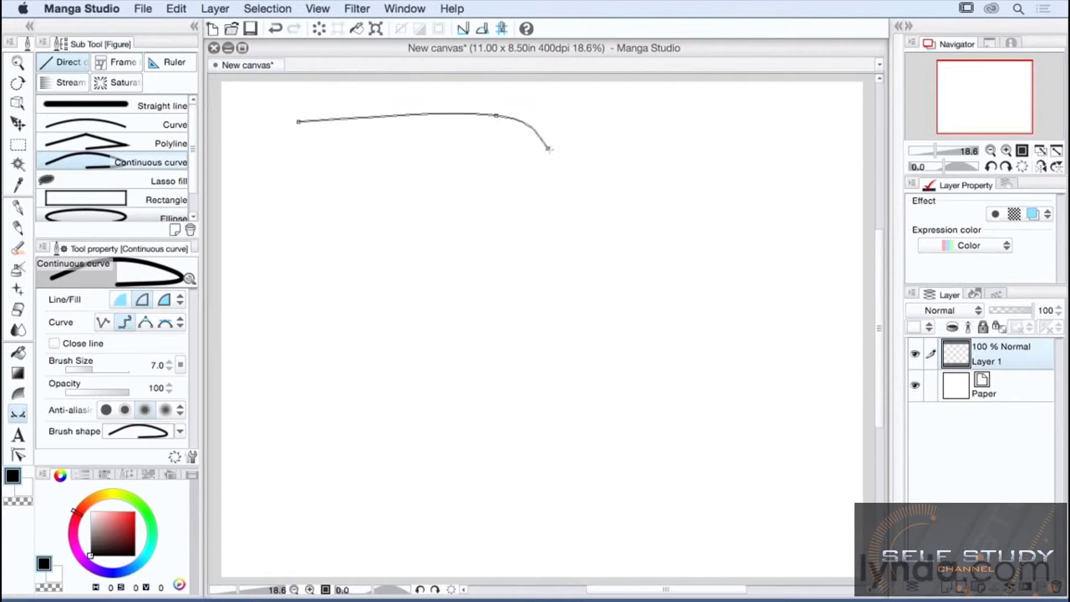
{"action": "left_click", "coordinate": [604, 202]}
{"action": "left_click", "coordinate": [606, 326]}
{"action": "left_click", "coordinate": [544, 422]}
{"action": "double_click", "coordinate": [411, 491]}
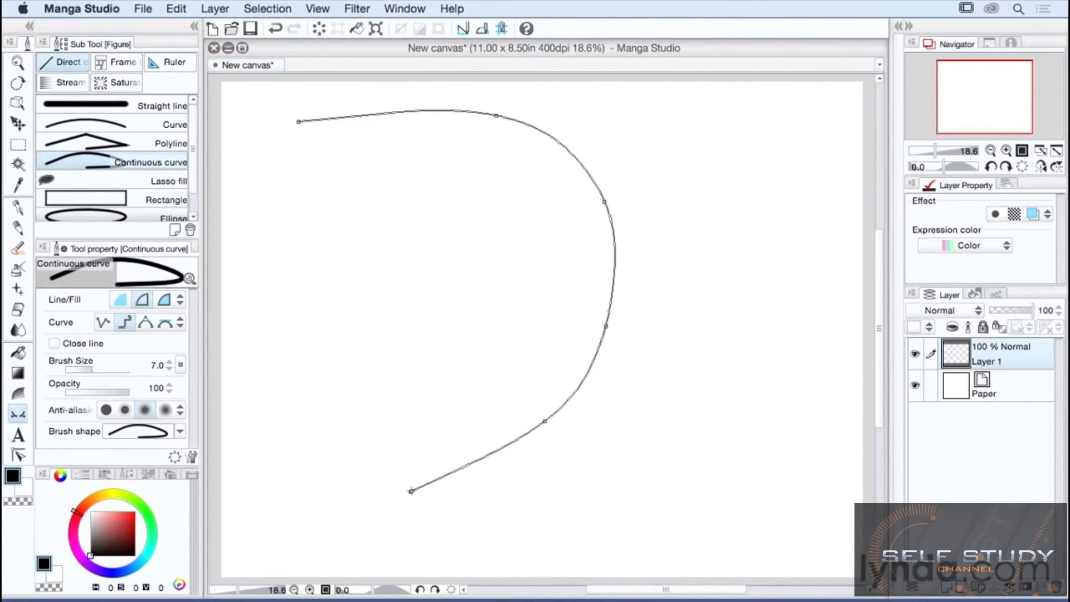
{"action": "left_click", "coordinate": [319, 29]}
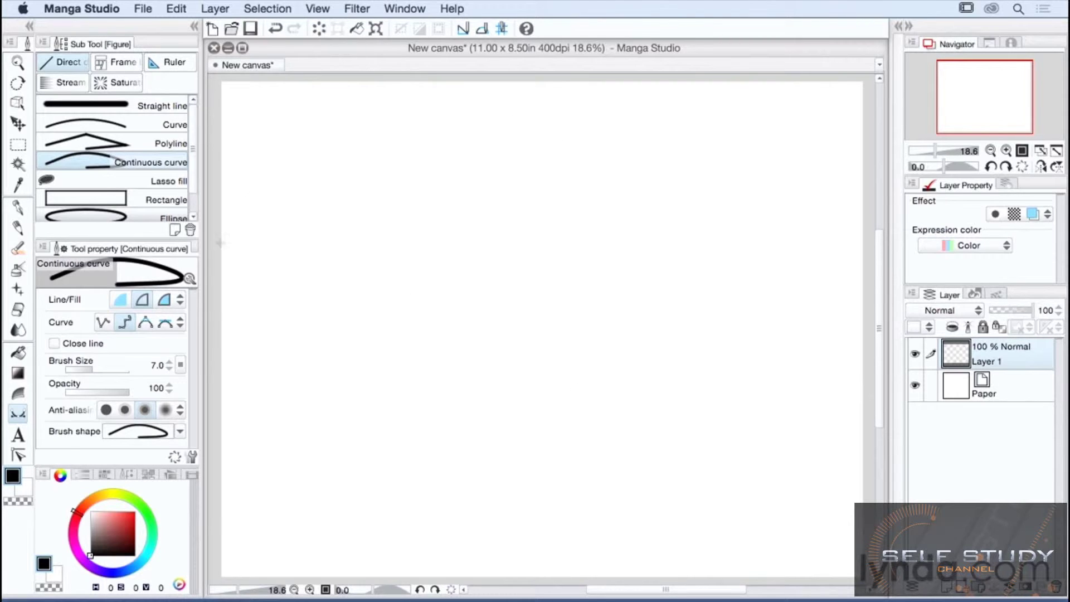
Set Curve to Quadratic Bezier, draw a winding curve from the upper left to the right and clear the layer
{"action": "left_click", "coordinate": [180, 322]}
{"action": "left_click", "coordinate": [167, 390]}
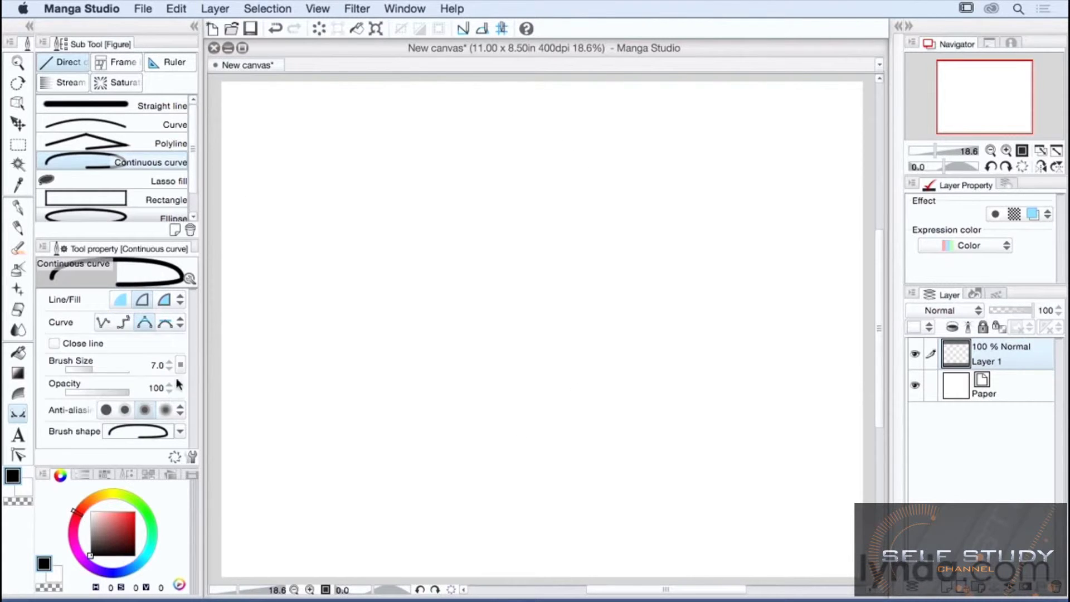
{"action": "left_click", "coordinate": [272, 265]}
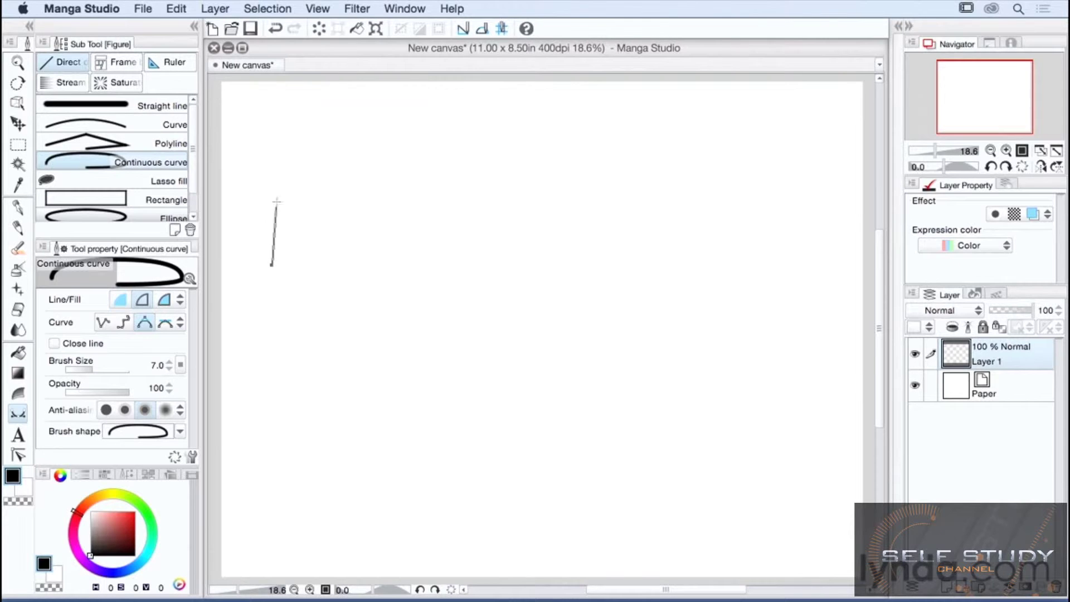
{"action": "left_click", "coordinate": [282, 141]}
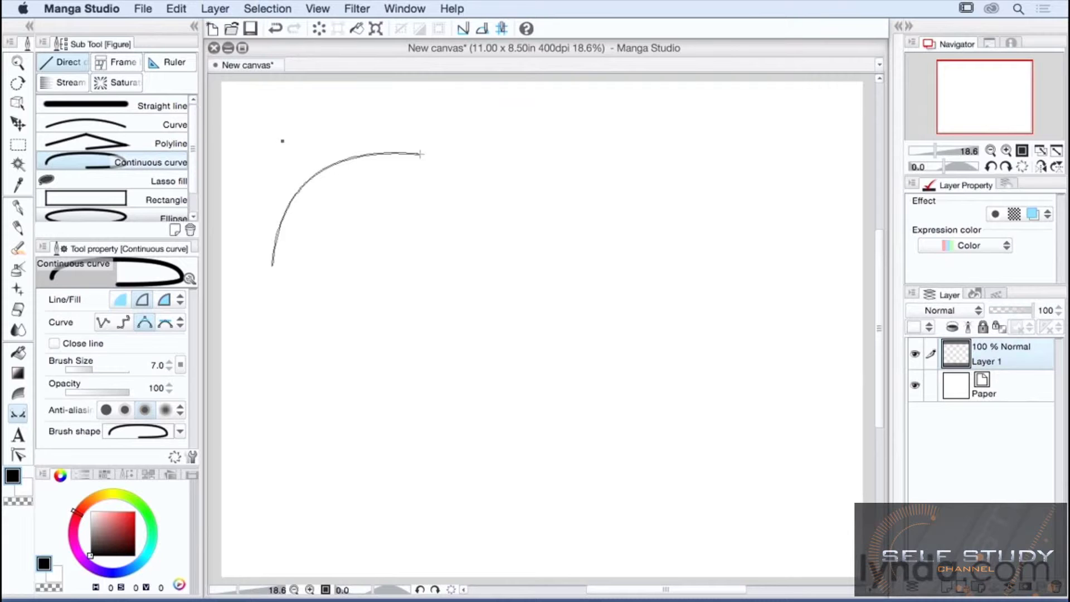
{"action": "left_click", "coordinate": [421, 152]}
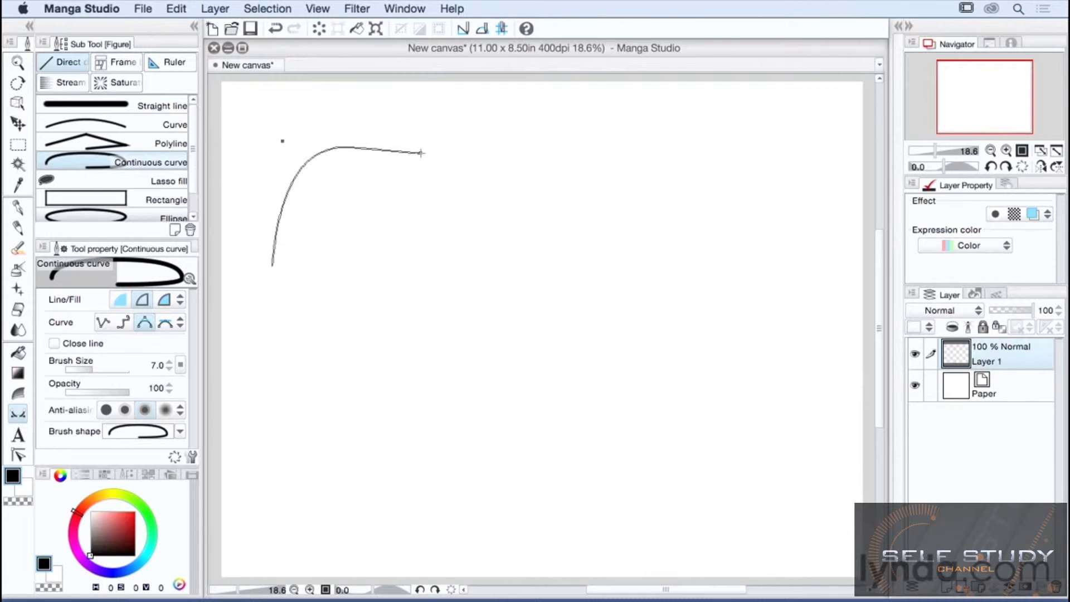
{"action": "left_click", "coordinate": [281, 141]}
{"action": "left_click", "coordinate": [422, 154]}
{"action": "left_click", "coordinate": [421, 248]}
{"action": "left_click", "coordinate": [474, 317]}
{"action": "left_click", "coordinate": [630, 264]}
{"action": "double_click", "coordinate": [641, 183]}
{"action": "left_click", "coordinate": [319, 28]}
Set Curve to Cubic Bezier and test it with a winding curve shaped by control points across the upper canvas
{"action": "left_click", "coordinate": [180, 323]}
{"action": "left_click", "coordinate": [167, 415]}
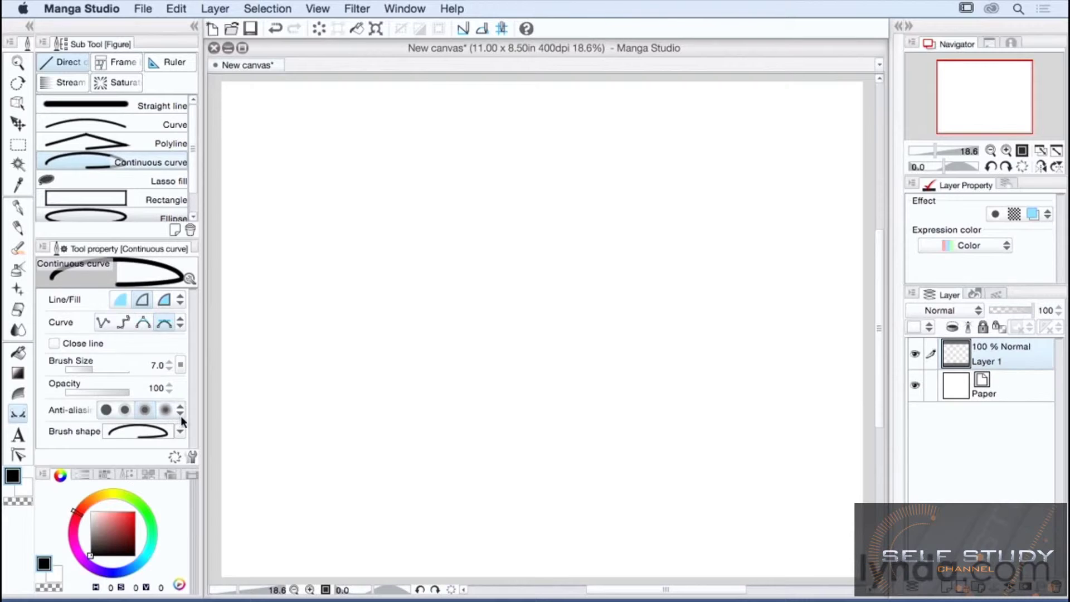
{"action": "left_click", "coordinate": [297, 234]}
{"action": "left_click", "coordinate": [260, 222]}
{"action": "left_click", "coordinate": [369, 145]}
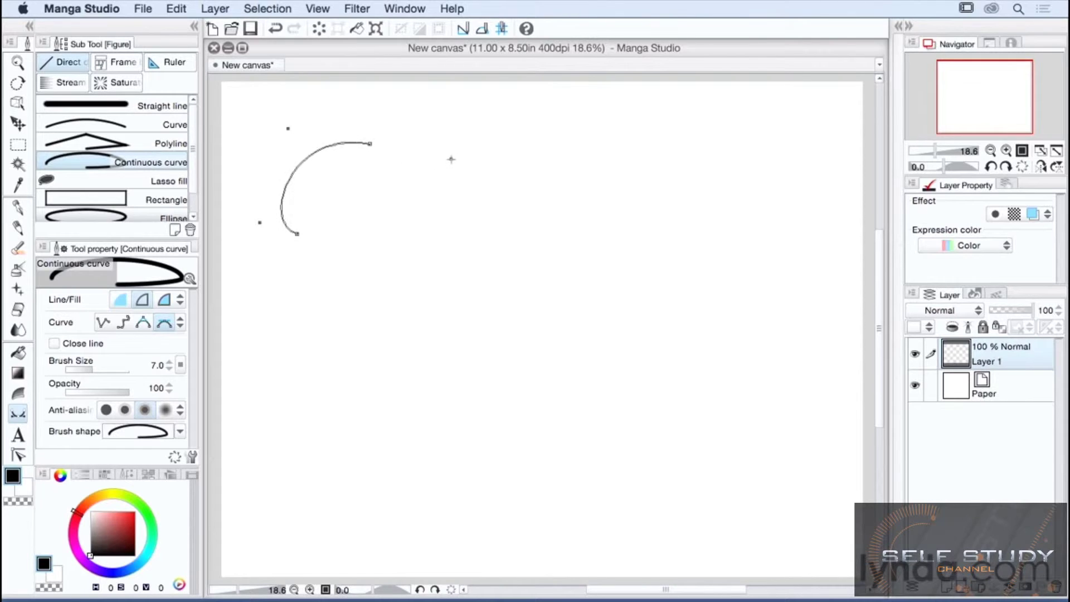
{"action": "left_click", "coordinate": [442, 156]}
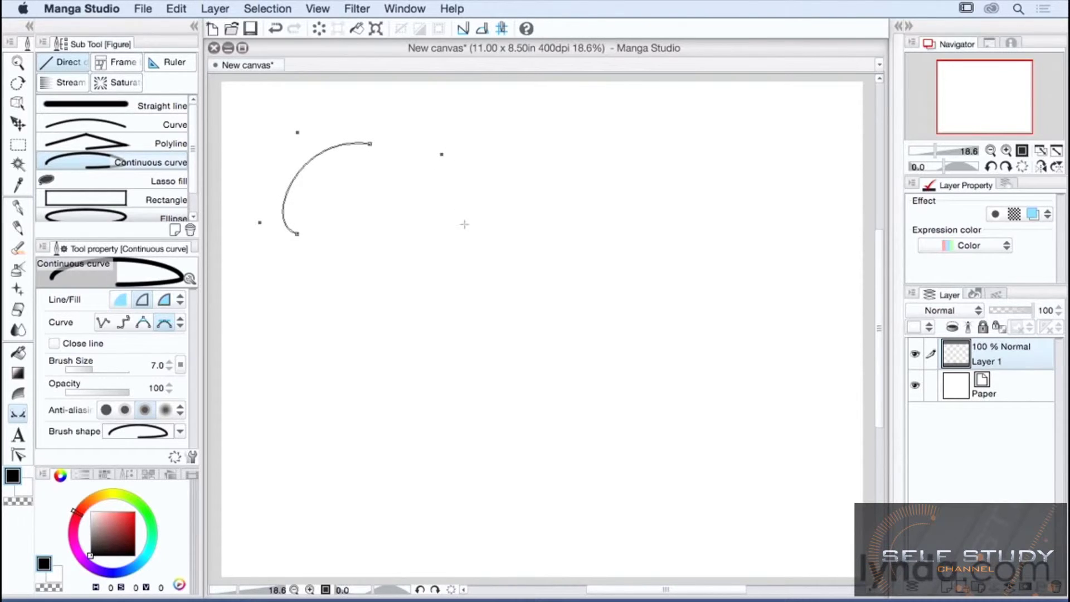
{"action": "left_click_drag", "start_coordinate": [466, 226], "coordinate": [504, 227]}
{"action": "left_click_drag", "start_coordinate": [582, 142], "coordinate": [613, 172]}
{"action": "left_click_drag", "start_coordinate": [658, 223], "coordinate": [697, 218]}
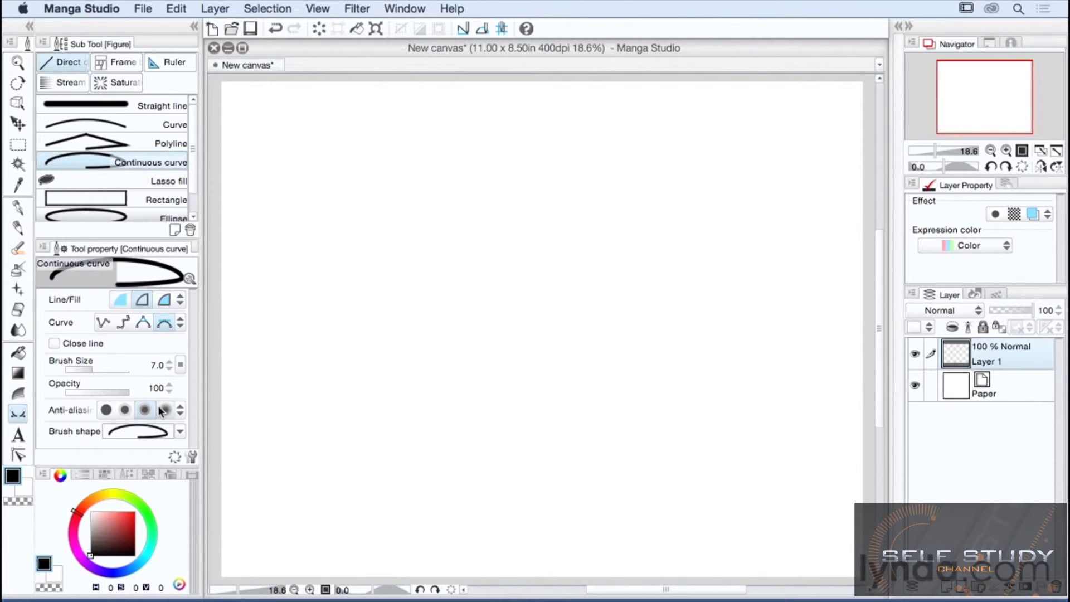
Set the Continuous curve's Brush shape to Star
{"action": "left_click", "coordinate": [180, 430]}
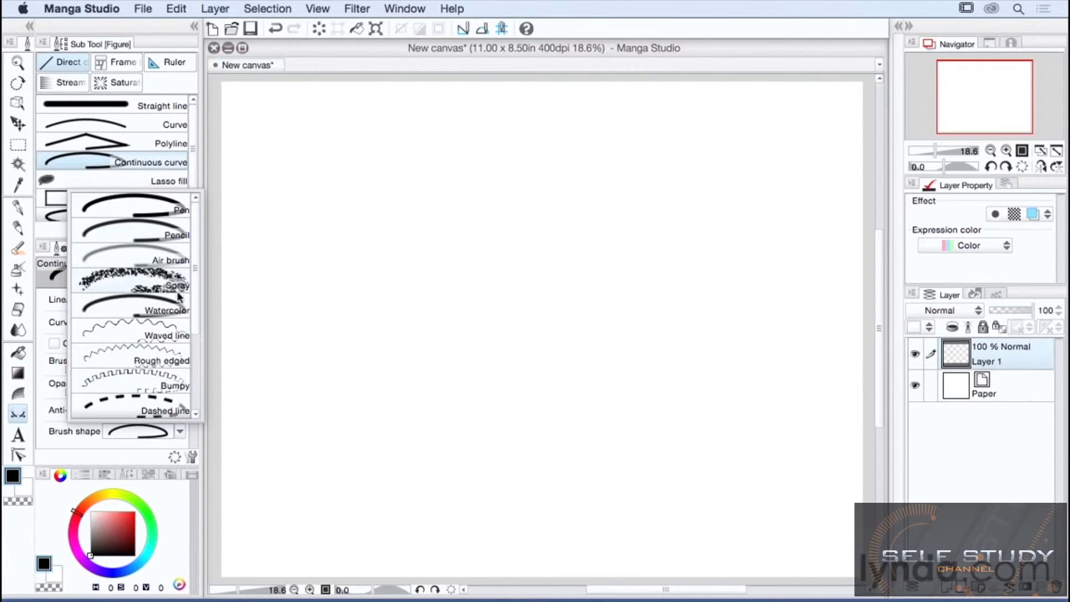
{"action": "scroll", "coordinate": [194, 323], "scroll_direction": "down", "scroll_amount": 5}
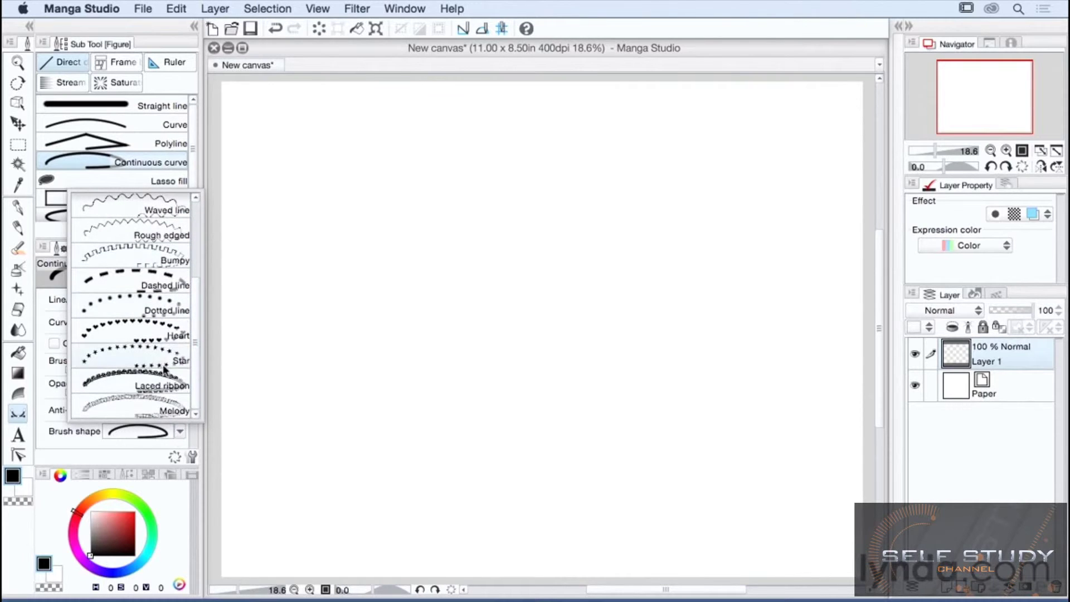
{"action": "left_click", "coordinate": [171, 360]}
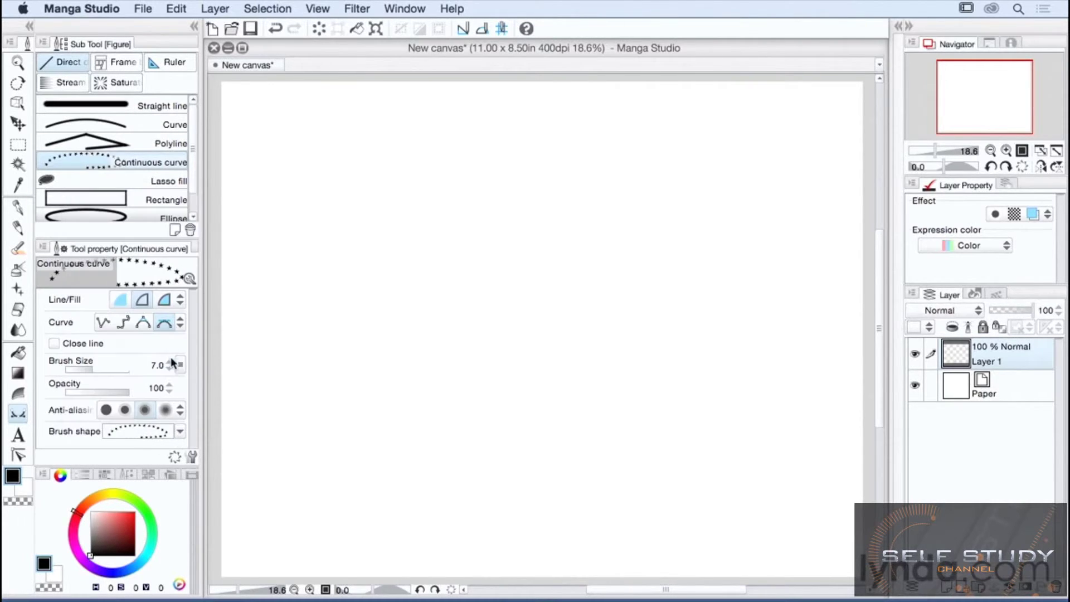
Draw a long wavy line of stars across the upper canvas and inspect it at 50% zoom
{"action": "left_click", "coordinate": [303, 247]}
{"action": "left_click", "coordinate": [430, 138]}
{"action": "left_click_drag", "start_coordinate": [445, 138], "coordinate": [519, 137]}
{"action": "left_click_drag", "start_coordinate": [560, 216], "coordinate": [615, 281]}
{"action": "left_click_drag", "start_coordinate": [695, 242], "coordinate": [725, 227]}
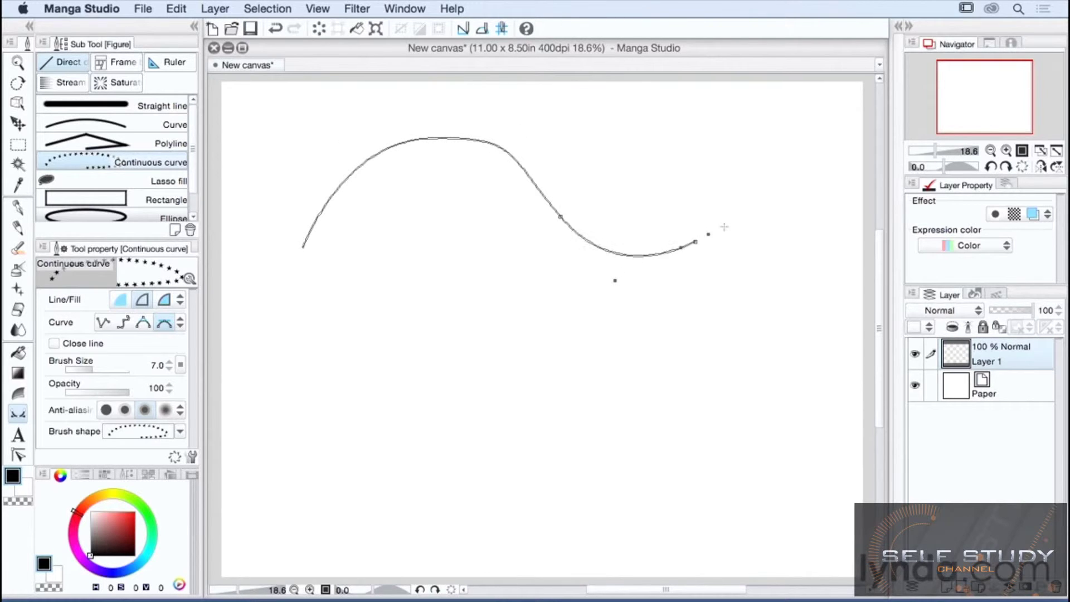
{"action": "left_click_drag", "start_coordinate": [827, 153], "coordinate": [820, 114]}
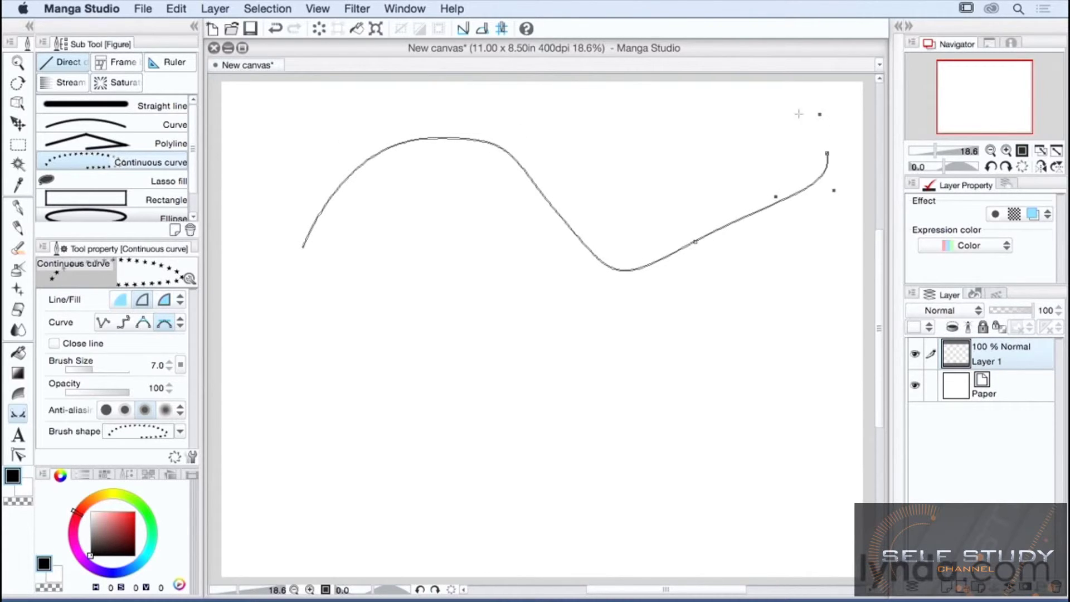
{"action": "double_click", "coordinate": [783, 124]}
{"action": "left_click", "coordinate": [1007, 150]}
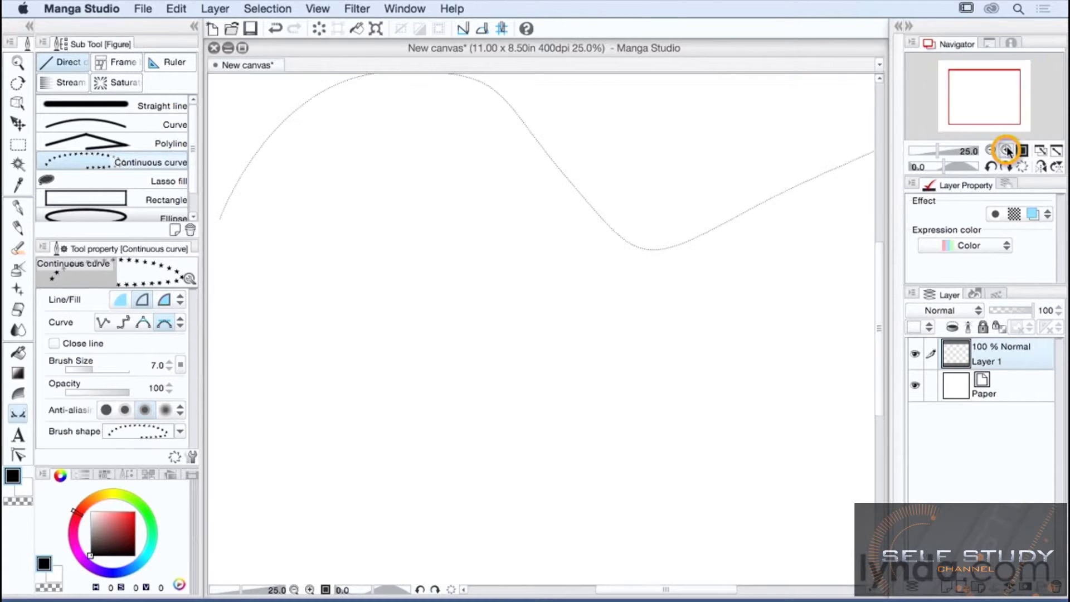
{"action": "left_click", "coordinate": [1008, 150]}
{"action": "left_click", "coordinate": [1007, 151]}
{"action": "left_click_drag", "start_coordinate": [986, 98], "coordinate": [1005, 88]}
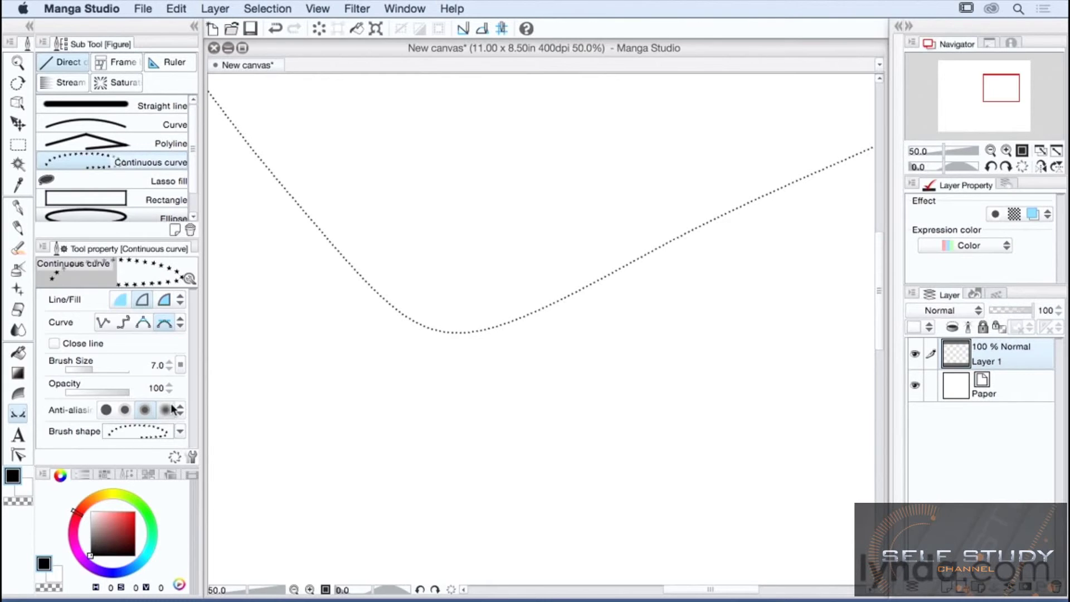
Set the Brush shape back to the plain solid line and clear the star curve from the layer
{"action": "left_click", "coordinate": [180, 431]}
{"action": "left_click", "coordinate": [187, 217]}
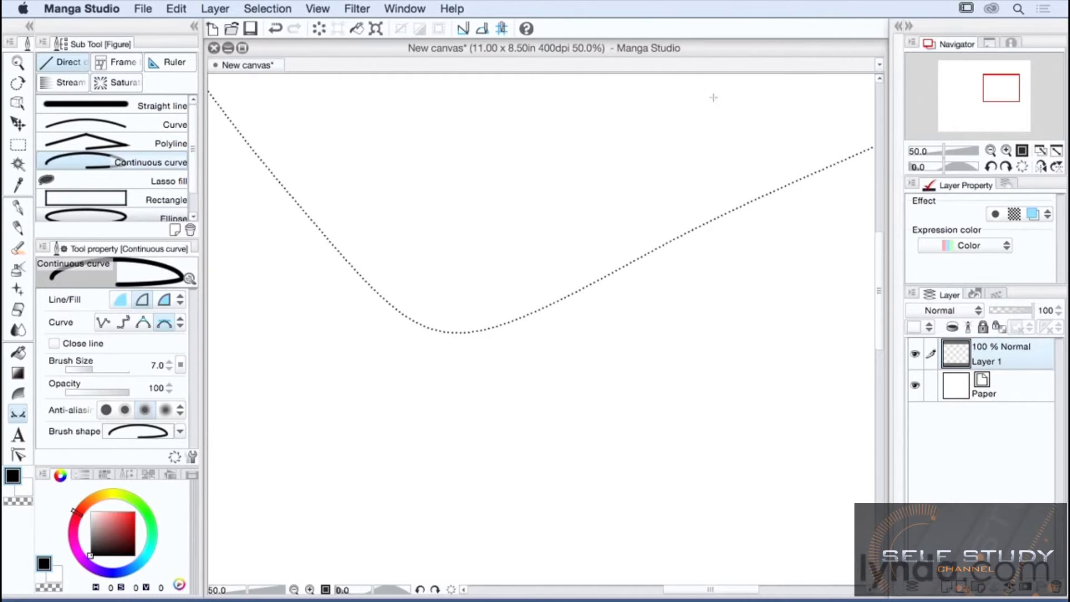
{"action": "key", "text": "Escape"}
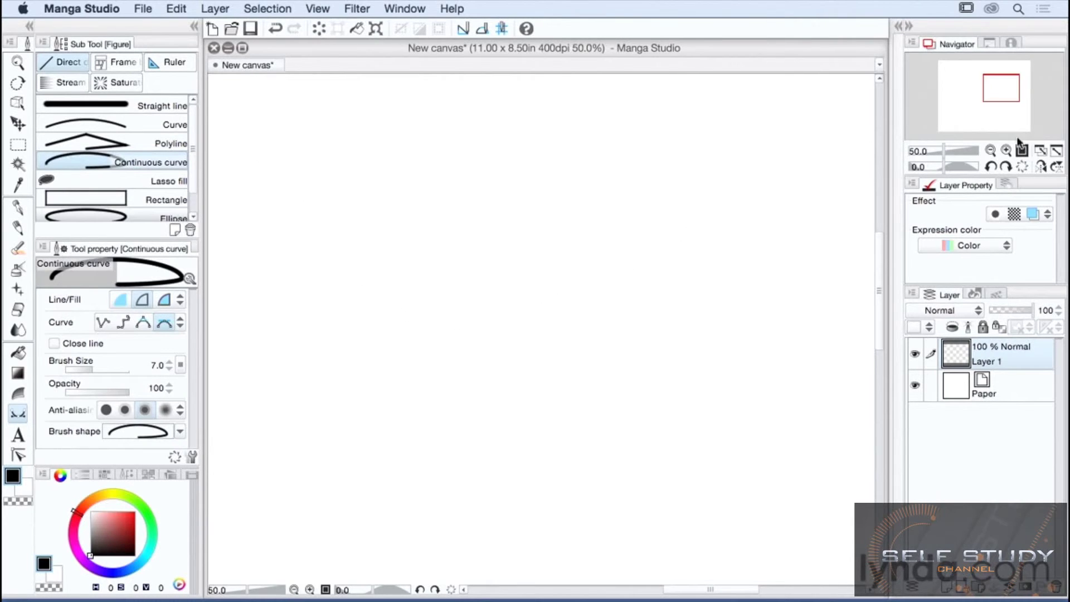
{"action": "left_click", "coordinate": [1056, 152]}
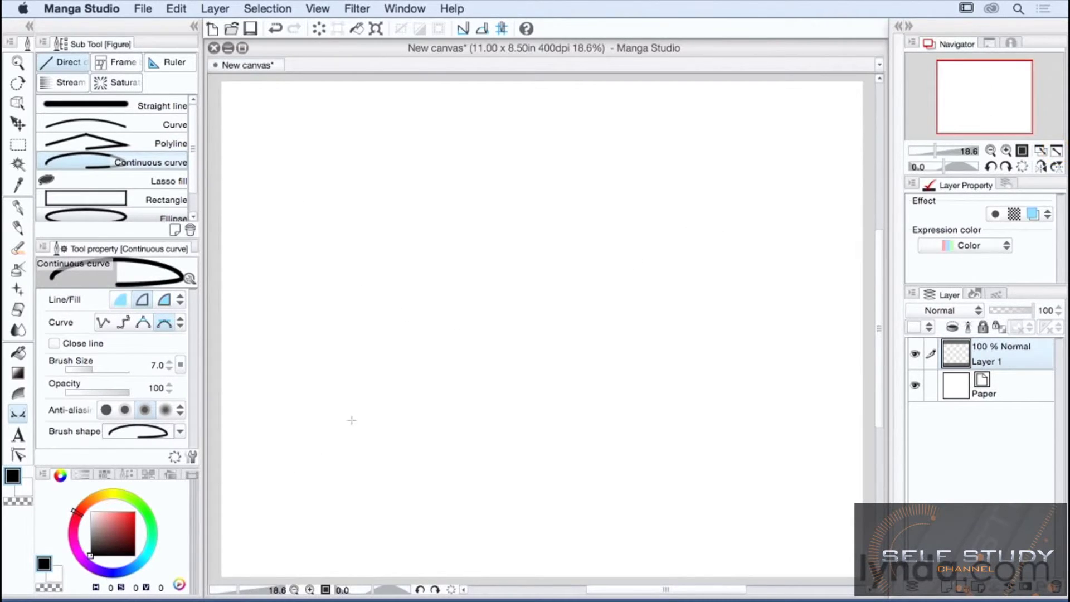
Choose the Rectangle figure sub tool and draw three freely proportioned rectangles across the upper canvas
{"action": "left_click", "coordinate": [166, 198]}
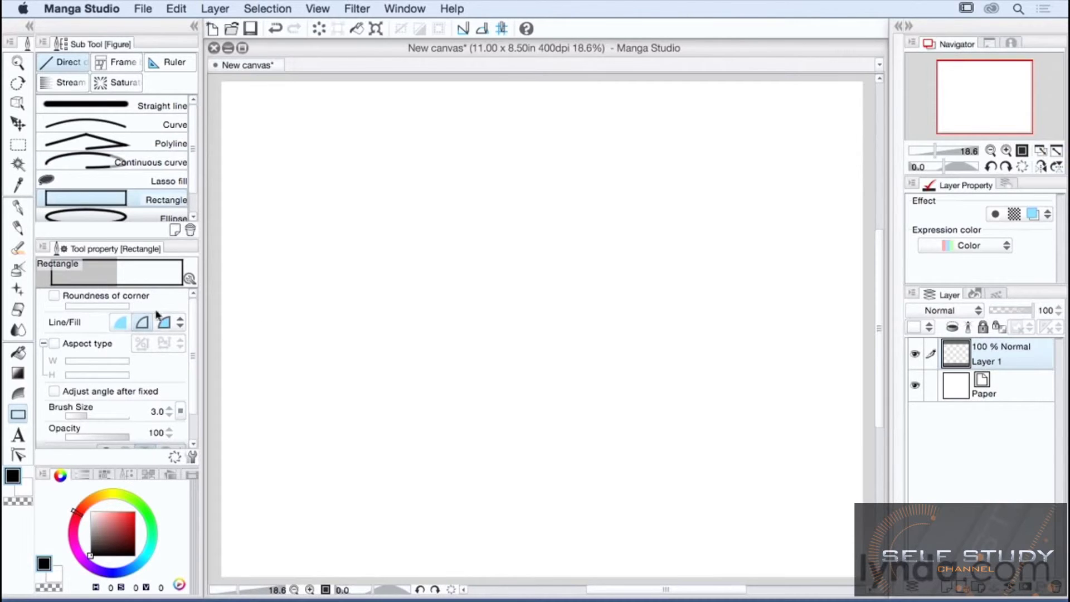
{"action": "left_click_drag", "start_coordinate": [248, 109], "coordinate": [326, 244]}
{"action": "left_click_drag", "start_coordinate": [339, 110], "coordinate": [533, 186]}
{"action": "left_click_drag", "start_coordinate": [577, 121], "coordinate": [660, 279]}
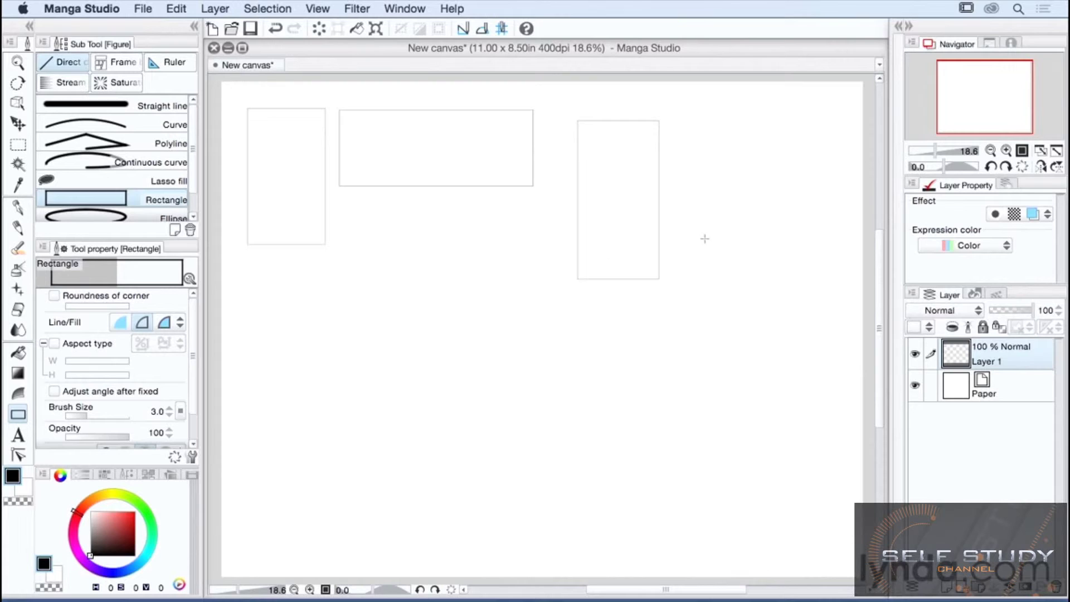
Set the Rectangle's Brush Size to 10
{"action": "left_click", "coordinate": [168, 408]}
{"action": "left_click", "coordinate": [169, 409]}
{"action": "left_click", "coordinate": [168, 409]}
{"action": "left_click", "coordinate": [169, 409]}
{"action": "left_click", "coordinate": [168, 408]}
{"action": "left_click", "coordinate": [168, 409]}
{"action": "left_click", "coordinate": [169, 409]}
Turn on Aspect type at a 1.0 to 1.0 ratio, clear the old rectangles and draw a large and a small square
{"action": "left_click", "coordinate": [54, 343]}
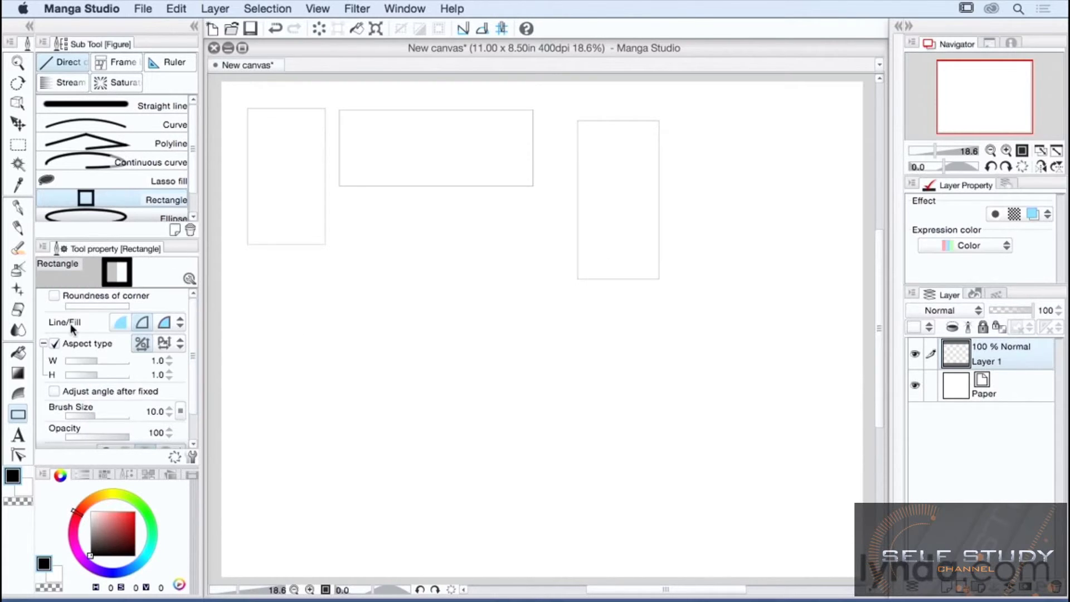
{"action": "left_click", "coordinate": [319, 28]}
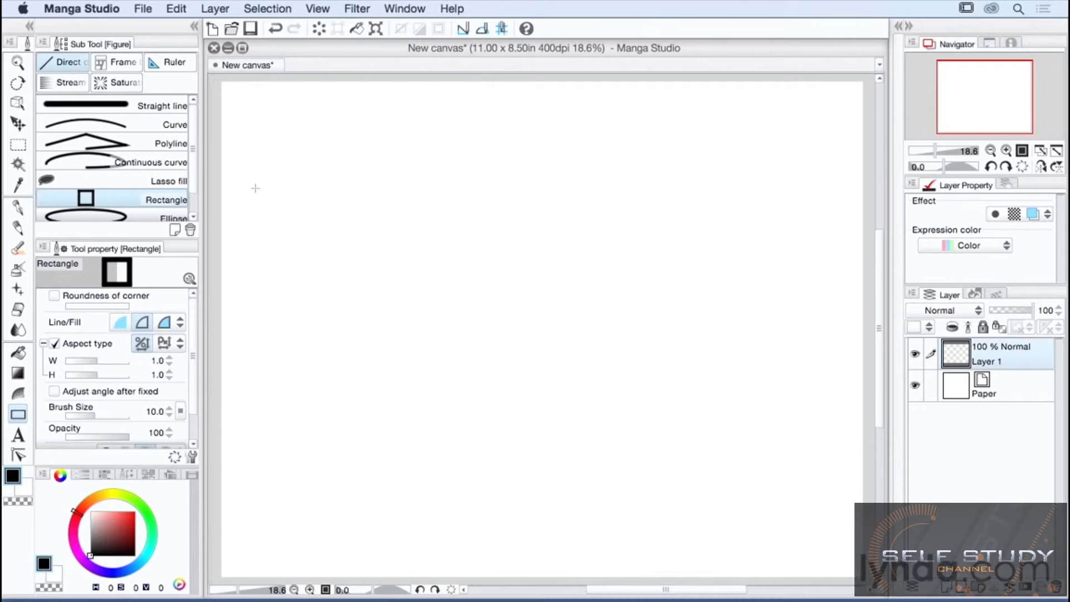
{"action": "left_click_drag", "start_coordinate": [247, 101], "coordinate": [354, 275]}
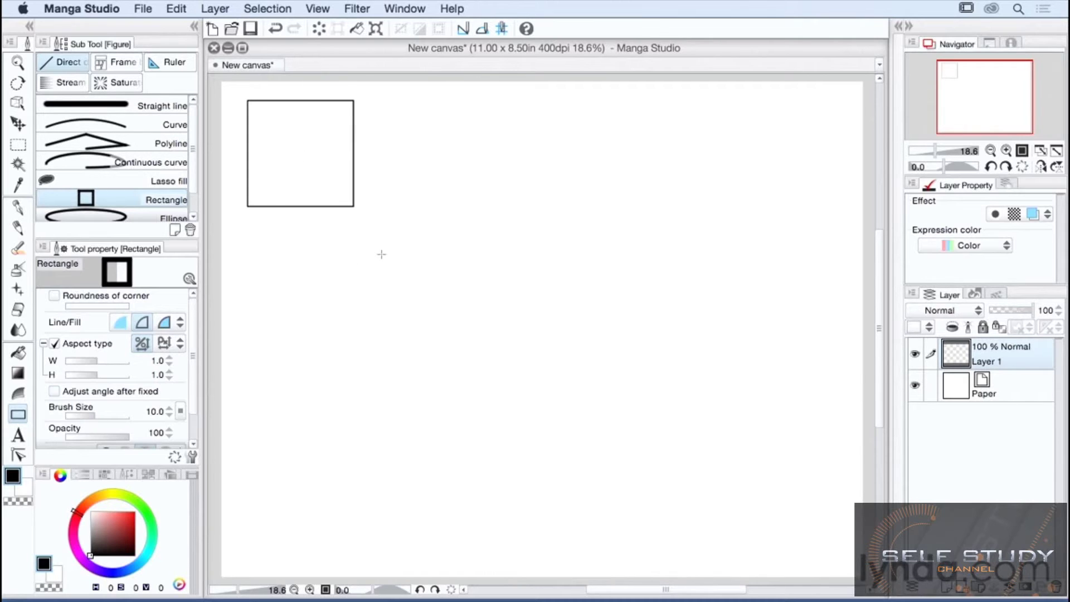
{"action": "left_click_drag", "start_coordinate": [393, 137], "coordinate": [457, 198]}
Set the aspect ratio's H value to 1.7 and draw three upright rectangles of different sizes
{"action": "left_click", "coordinate": [169, 371]}
{"action": "left_click", "coordinate": [169, 371]}
{"action": "left_click", "coordinate": [170, 371]}
{"action": "left_click_drag", "start_coordinate": [238, 244], "coordinate": [326, 392]}
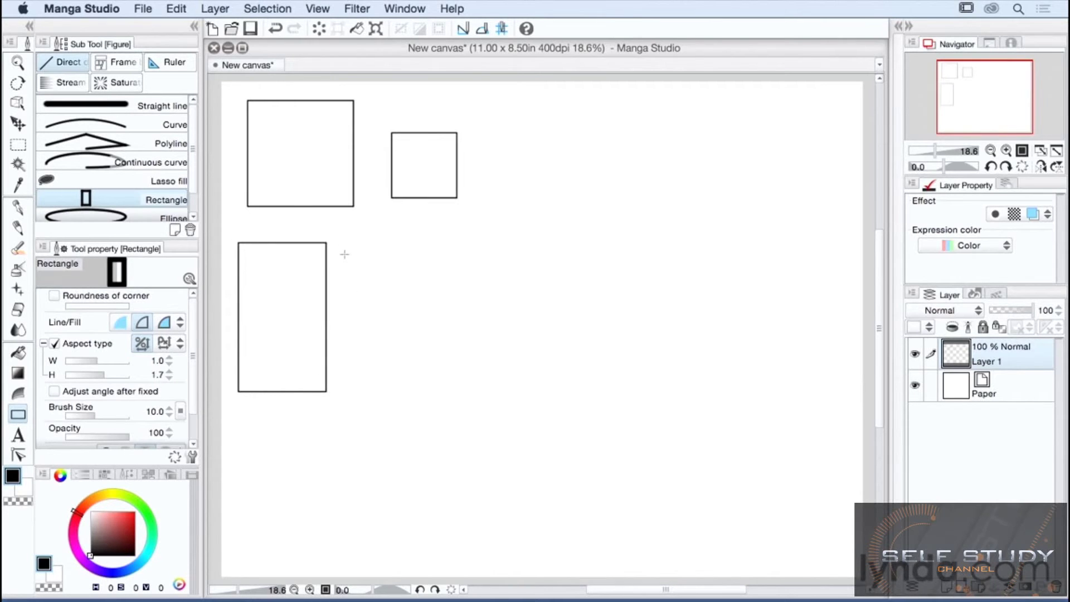
{"action": "left_click_drag", "start_coordinate": [344, 247], "coordinate": [411, 359]}
{"action": "left_click_drag", "start_coordinate": [448, 281], "coordinate": [542, 201]}
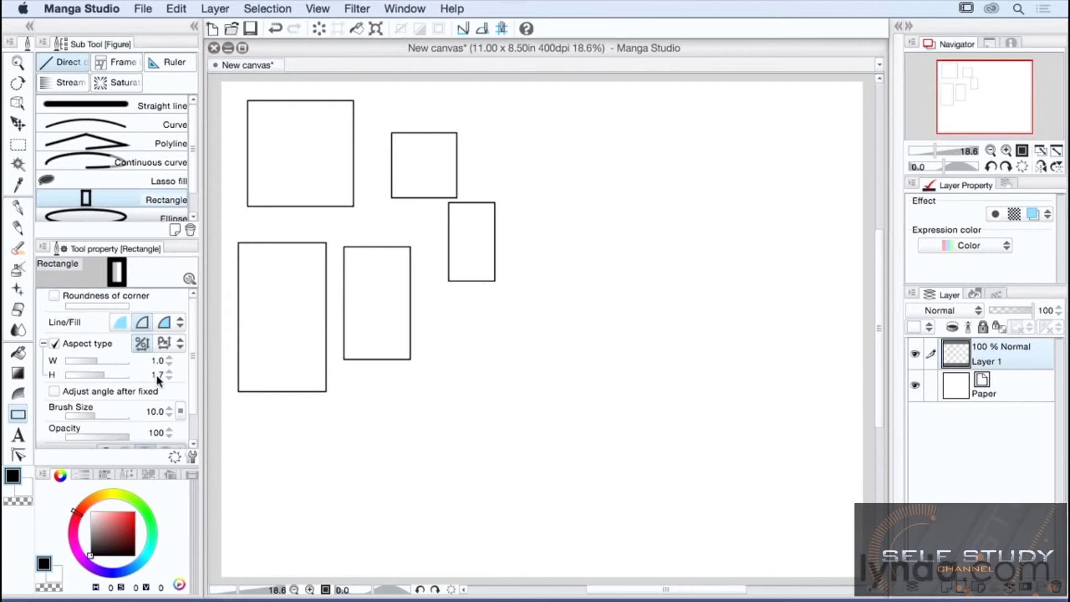
Clear the test rectangles from the layer and lower the H value back to an equal-sided ratio
{"action": "left_click", "coordinate": [321, 29]}
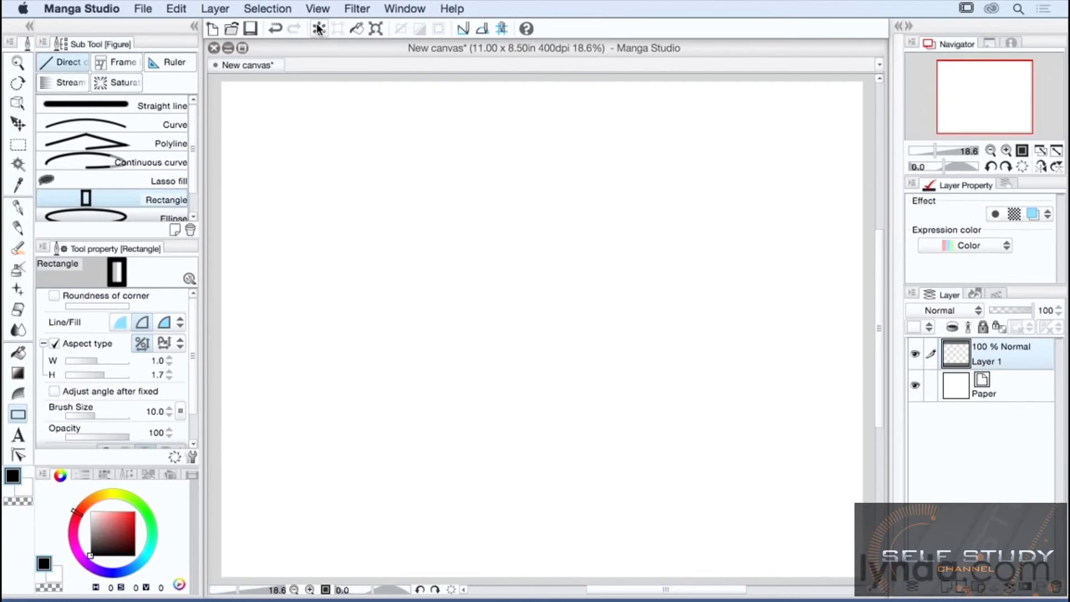
{"action": "left_click", "coordinate": [169, 378]}
{"action": "left_click", "coordinate": [168, 378]}
{"action": "left_click", "coordinate": [169, 378]}
{"action": "left_click", "coordinate": [169, 378]}
{"action": "left_click", "coordinate": [169, 378]}
{"action": "left_click", "coordinate": [169, 378]}
{"action": "left_click", "coordinate": [169, 378]}
Switch the Rectangle's Aspect type to Specify length and draw four small 100 by 100 squares across the upper part of the canvas
{"action": "left_click", "coordinate": [181, 344]}
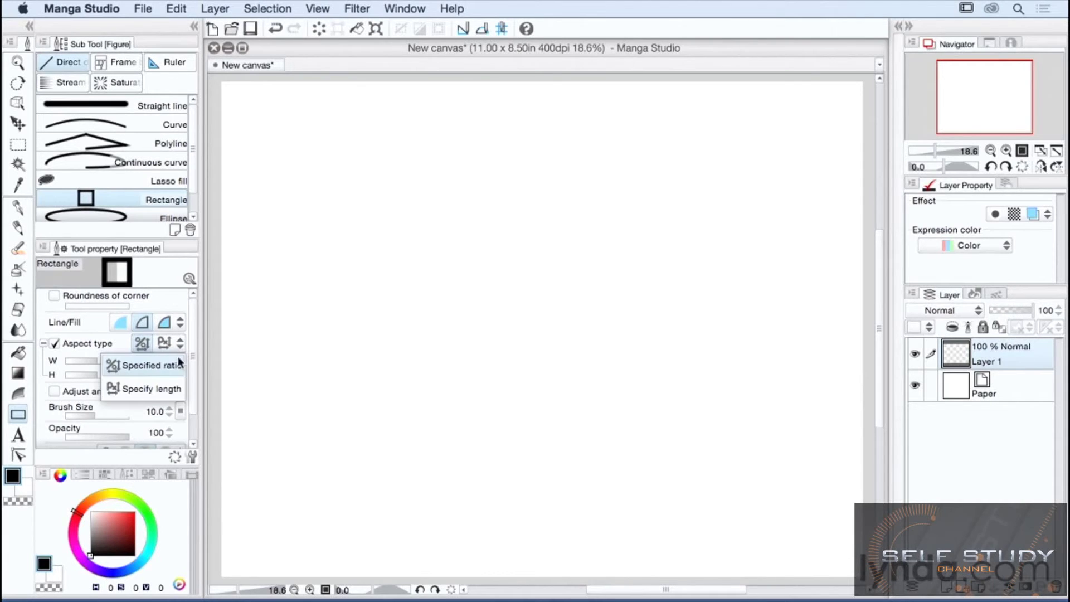
{"action": "left_click", "coordinate": [173, 394]}
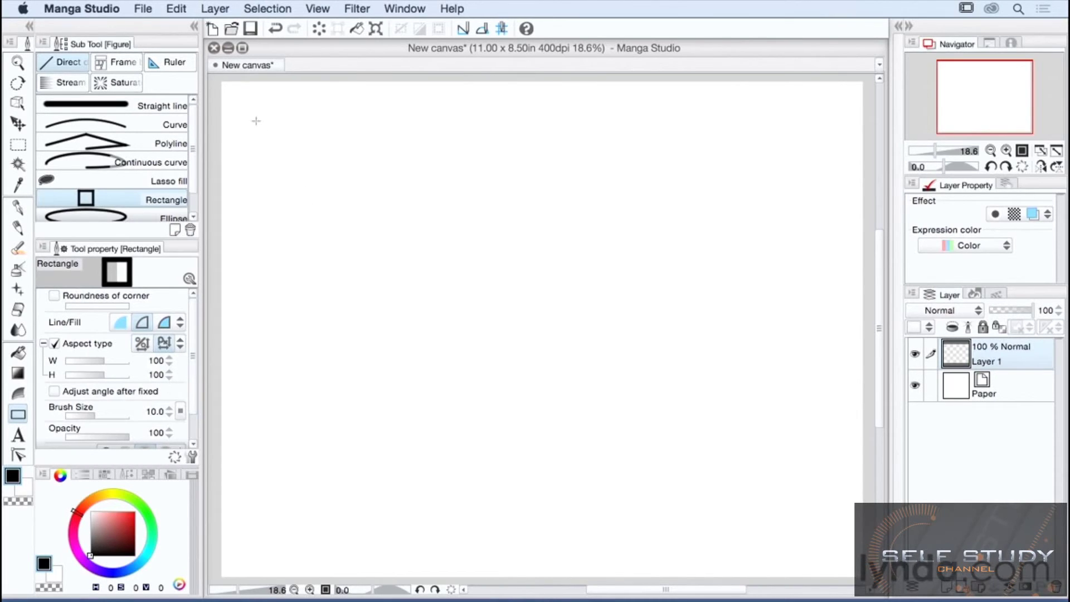
{"action": "left_click_drag", "start_coordinate": [250, 107], "coordinate": [267, 129]}
{"action": "left_click_drag", "start_coordinate": [319, 160], "coordinate": [336, 176]}
{"action": "mouse_move", "coordinate": [393, 114]}
{"action": "left_mouse_down"}
{"action": "mouse_move", "coordinate": [411, 127]}
{"action": "mouse_move", "coordinate": [482, 127]}
{"action": "left_mouse_up"}
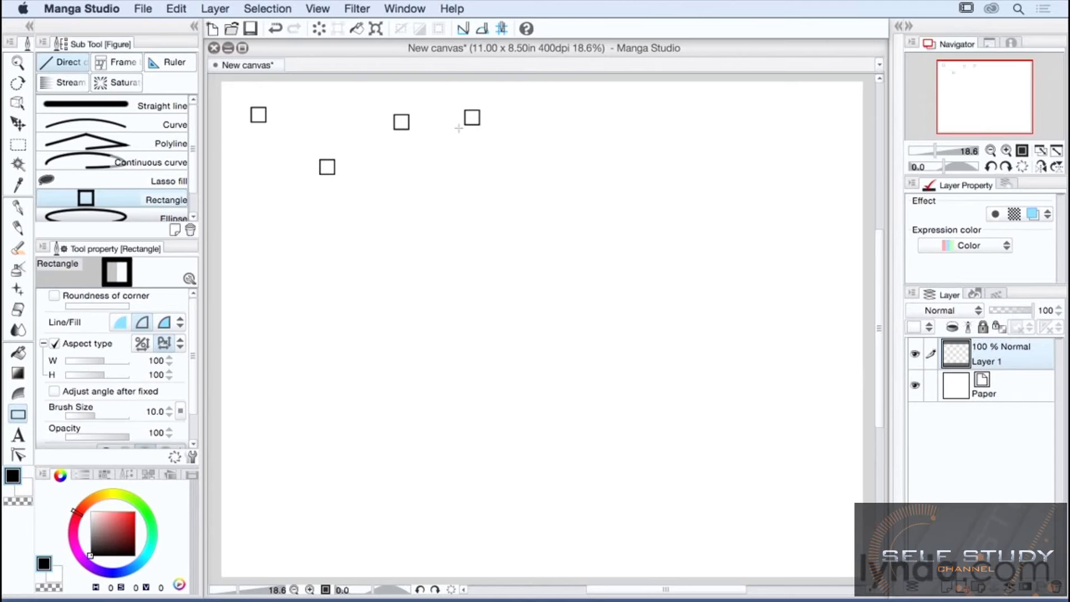
Set the Rectangle's specified width W to 82
{"action": "mouse_move", "coordinate": [108, 363]}
{"action": "left_mouse_down"}
{"action": "mouse_move", "coordinate": [92, 363]}
{"action": "mouse_move", "coordinate": [112, 367]}
{"action": "left_mouse_up"}
{"action": "left_click", "coordinate": [168, 363]}
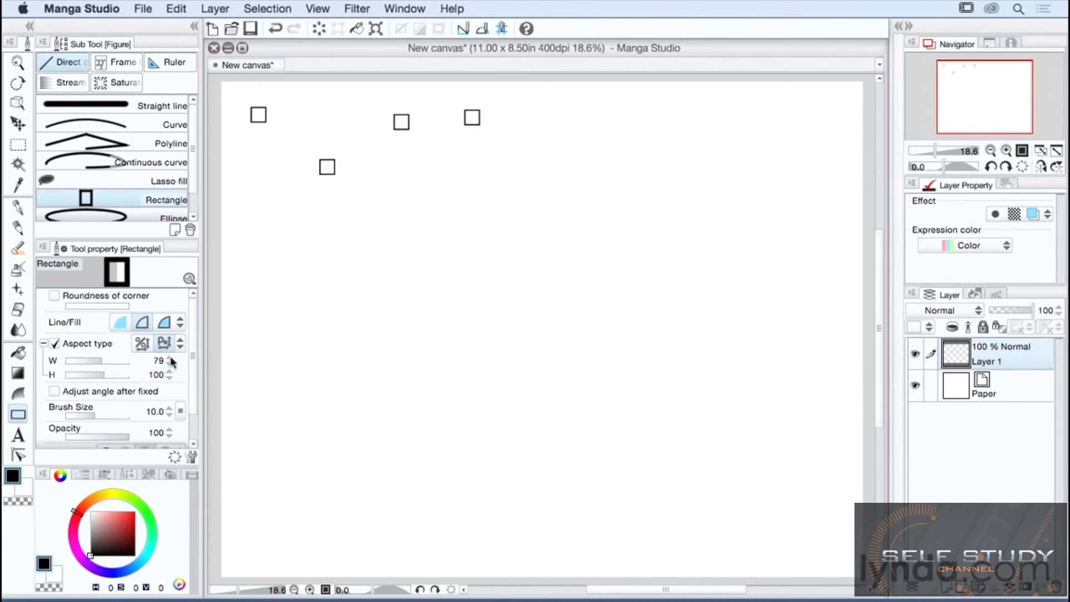
{"action": "left_click", "coordinate": [170, 358]}
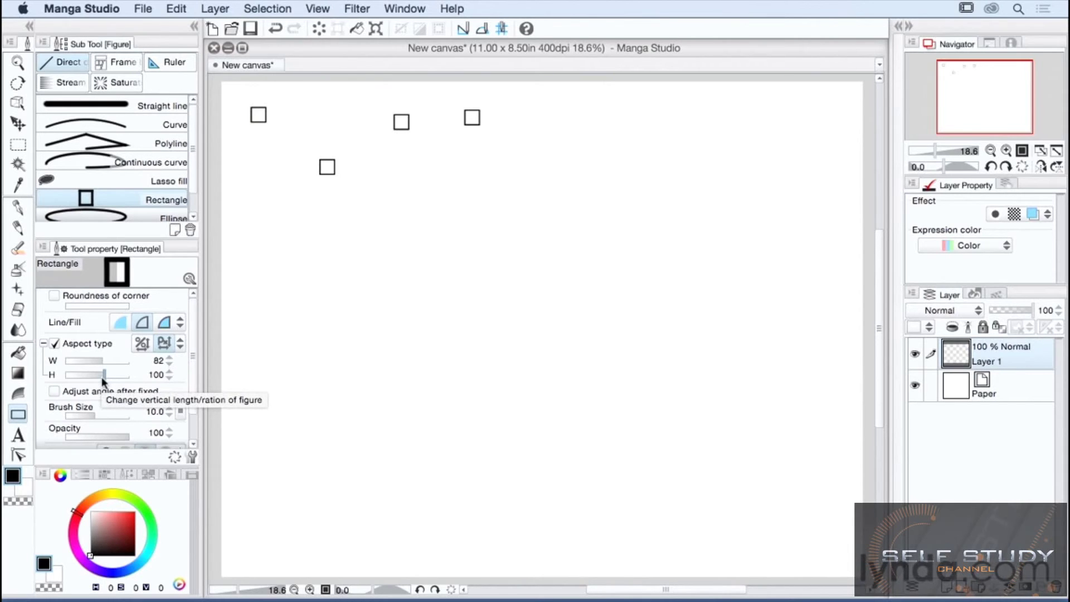
Enable Adjust angle after fixed, disable Aspect type, and draw a large upright rectangle tilted counterclockwise below the small squares
{"action": "left_click", "coordinate": [55, 390]}
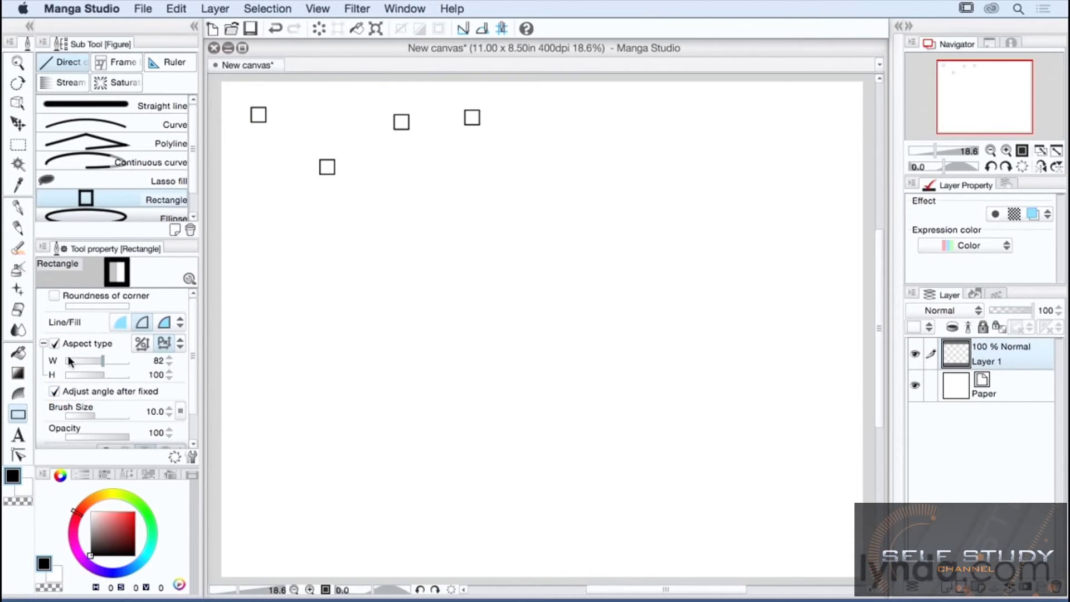
{"action": "left_click", "coordinate": [55, 344]}
{"action": "left_click_drag", "start_coordinate": [330, 251], "coordinate": [463, 496]}
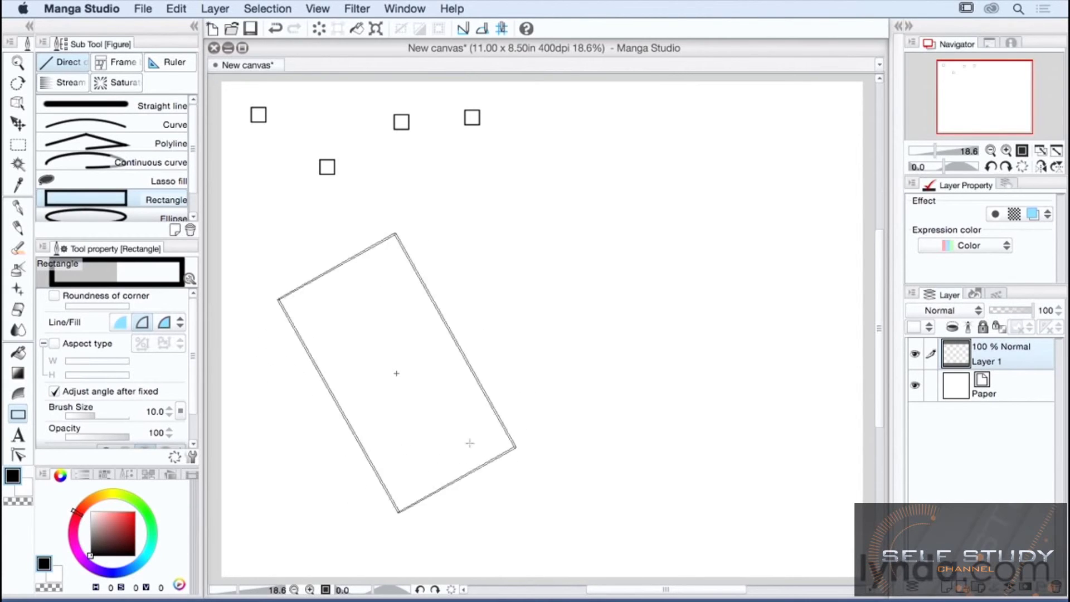
{"action": "left_click", "coordinate": [514, 465]}
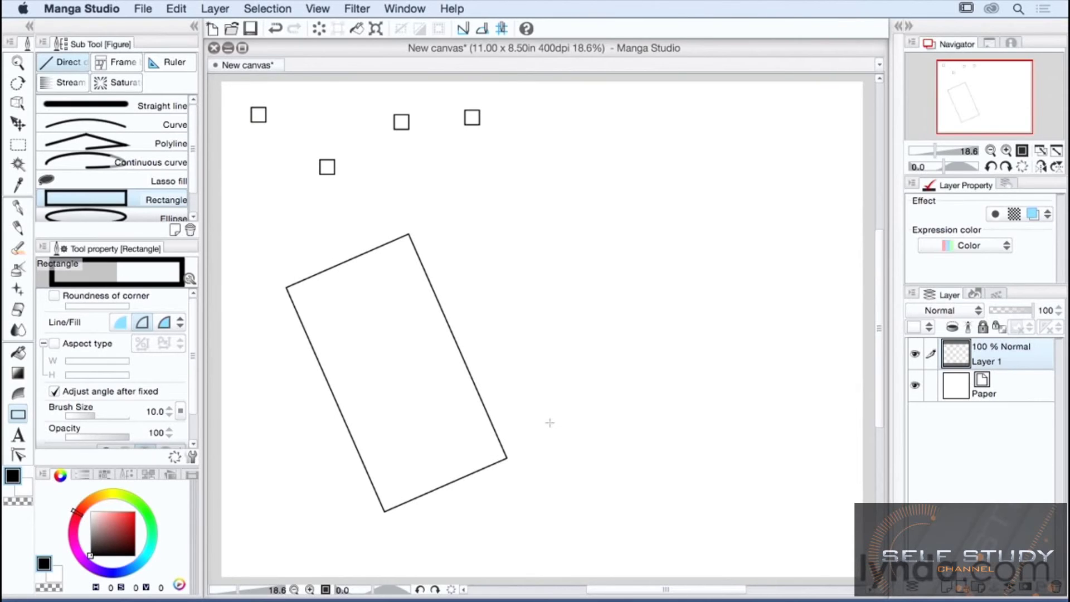
Clear all the test shapes from Layer 1 and reset the Rectangle sub tool to its initial settings
{"action": "left_click", "coordinate": [319, 29]}
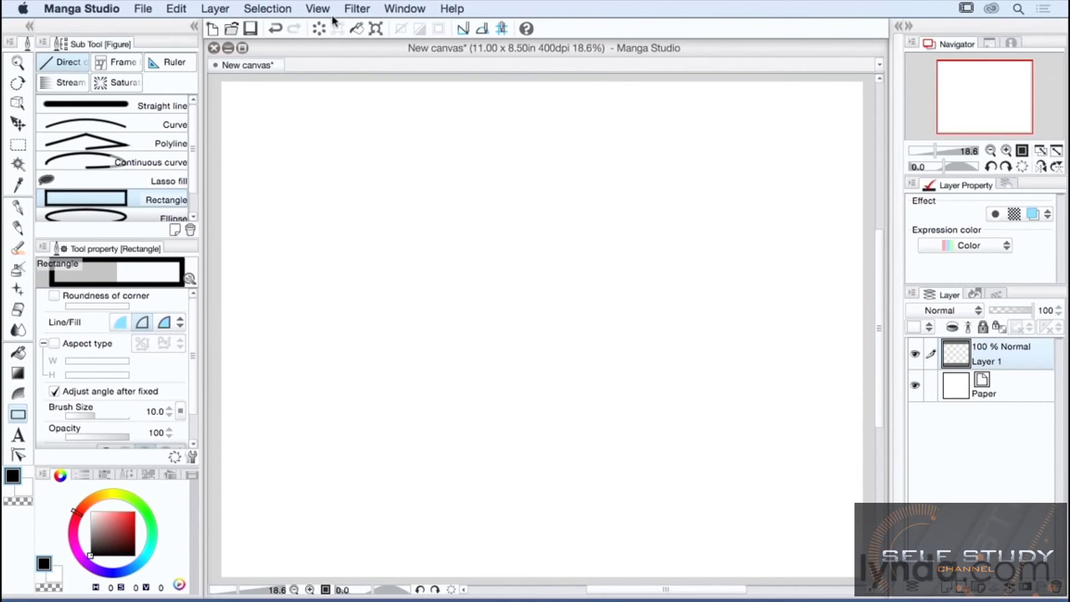
{"action": "left_click", "coordinate": [175, 458]}
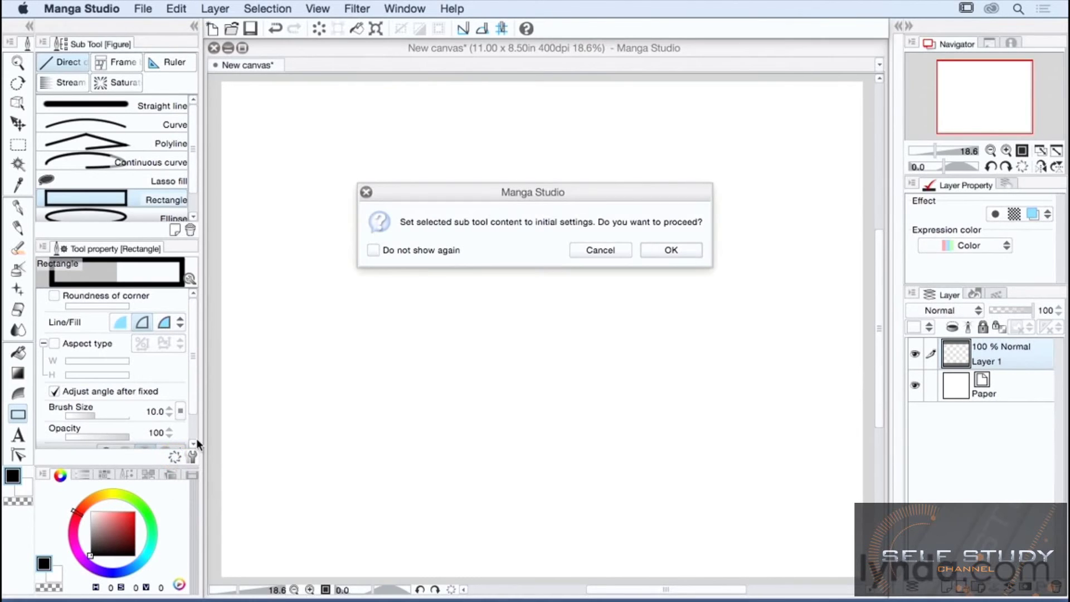
{"action": "left_click", "coordinate": [670, 250]}
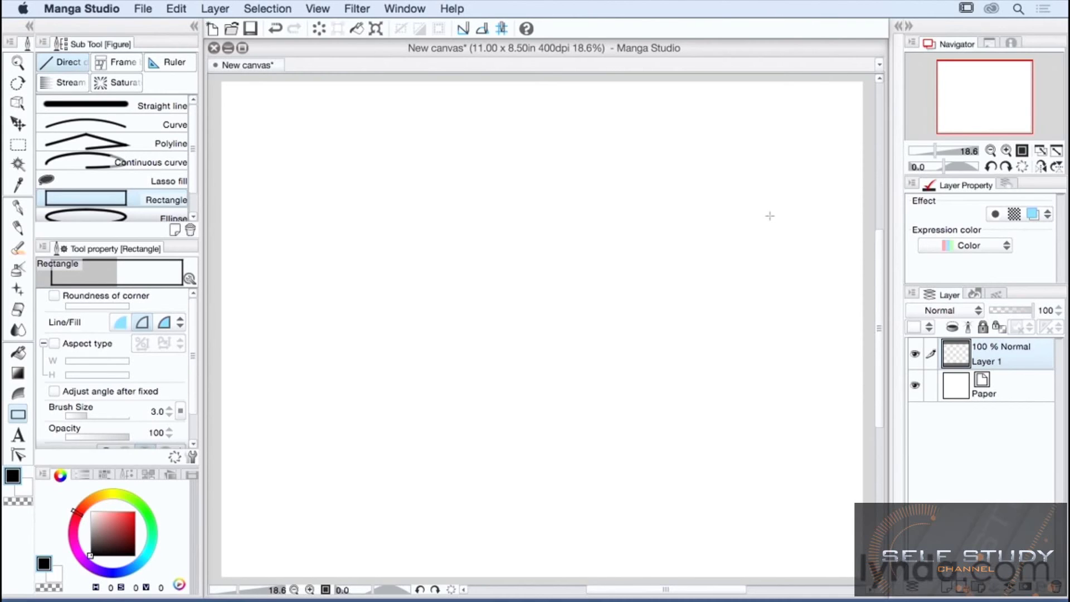
Open the Sub Tool Detail settings for the Rectangle
{"action": "left_click", "coordinate": [192, 458]}
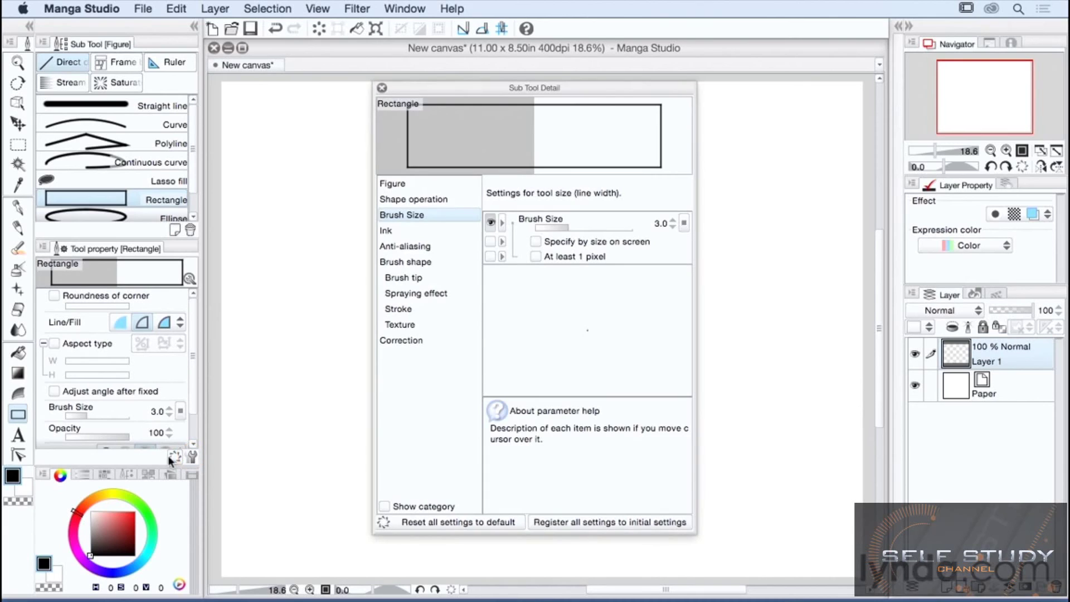